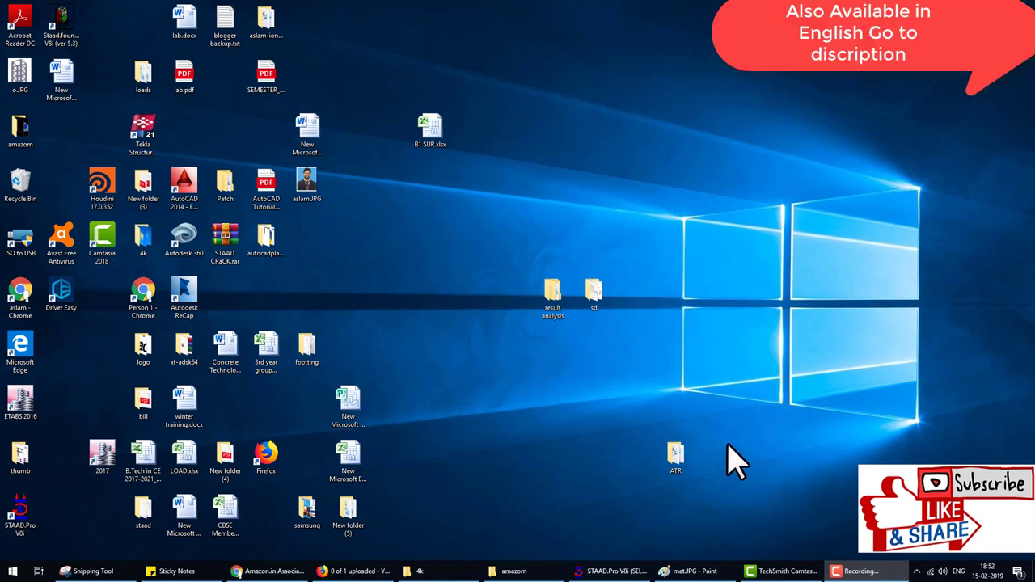
- Bring the STAAD.Pro footing.std model to the front from the taskbar
click(623, 571)
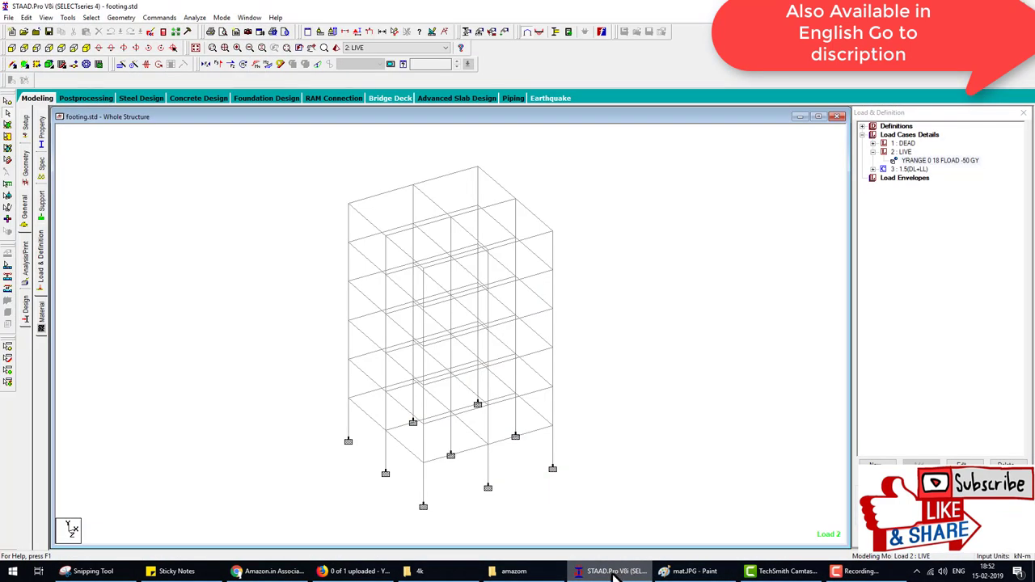
click(360, 571)
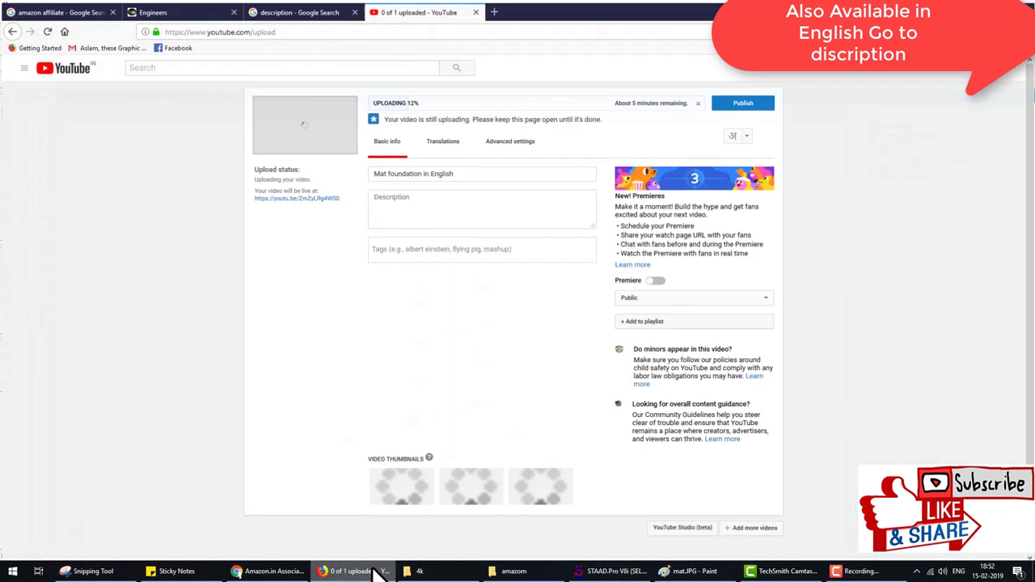
click(493, 10)
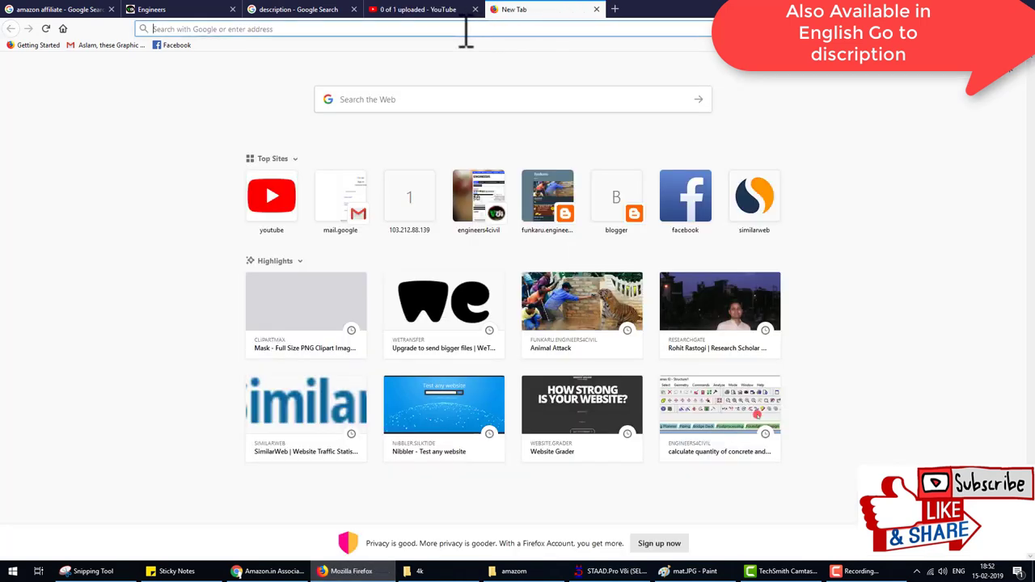
text(ww)
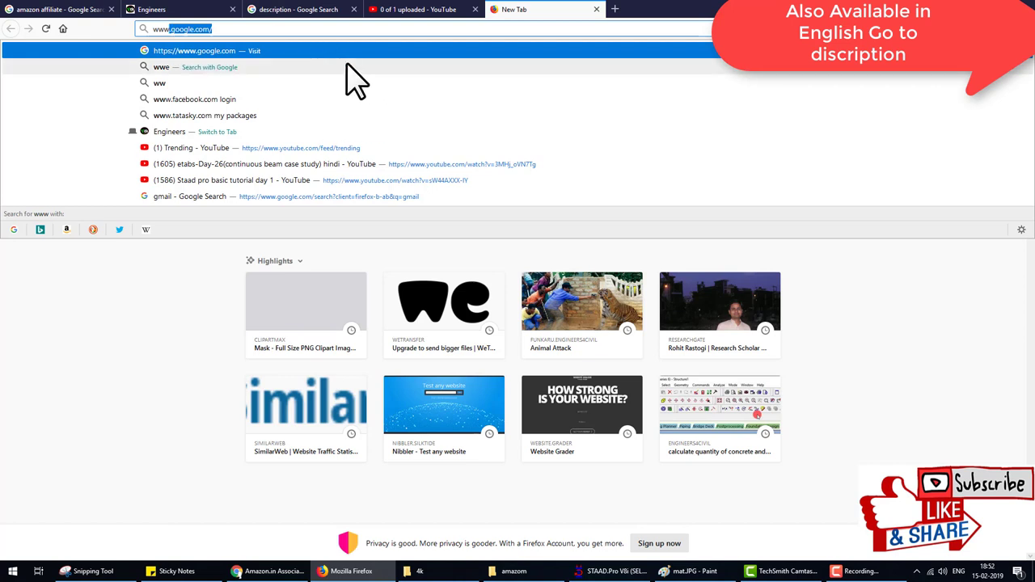
text(.)
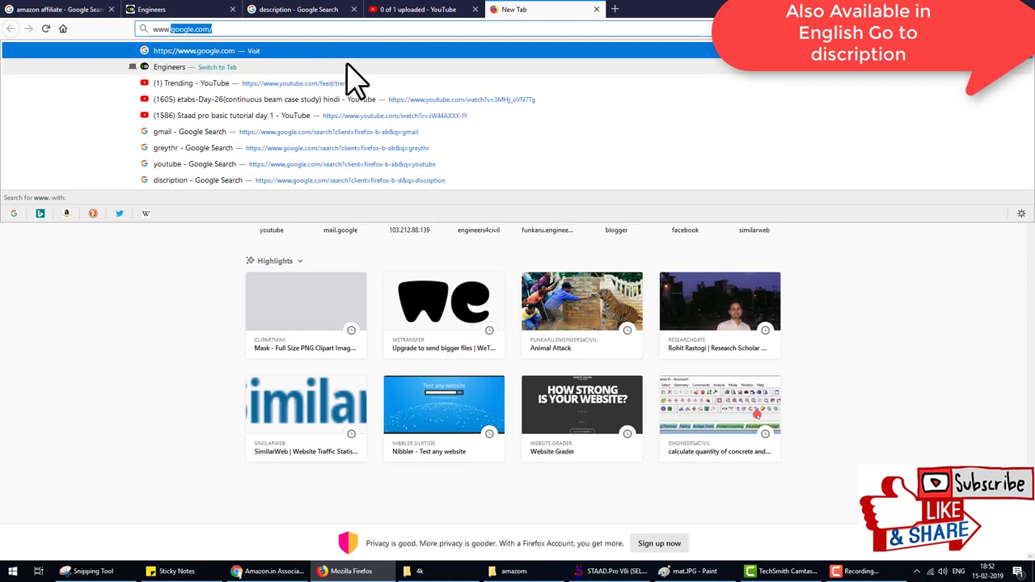
text(engineers)
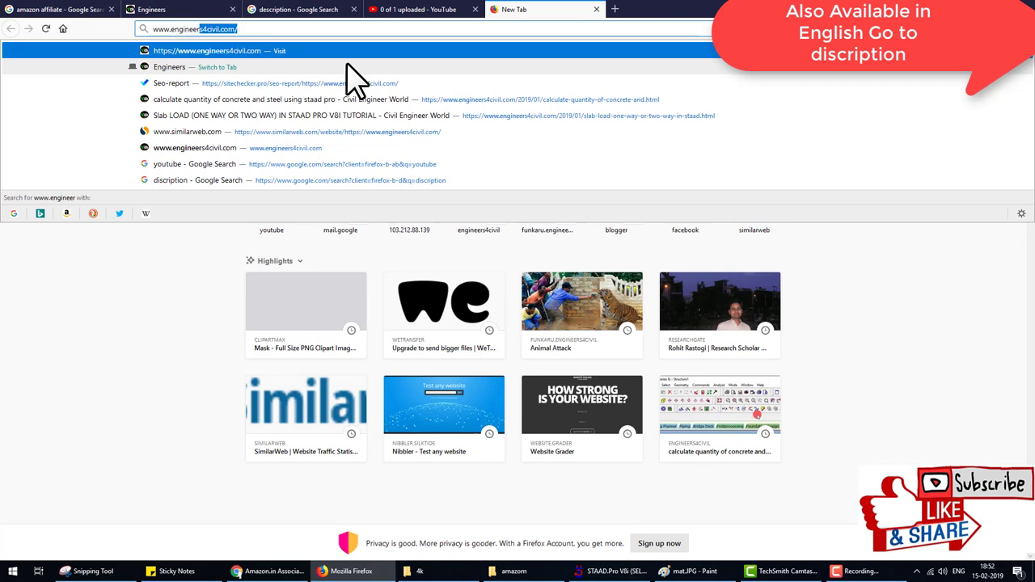
text(4civil.co)
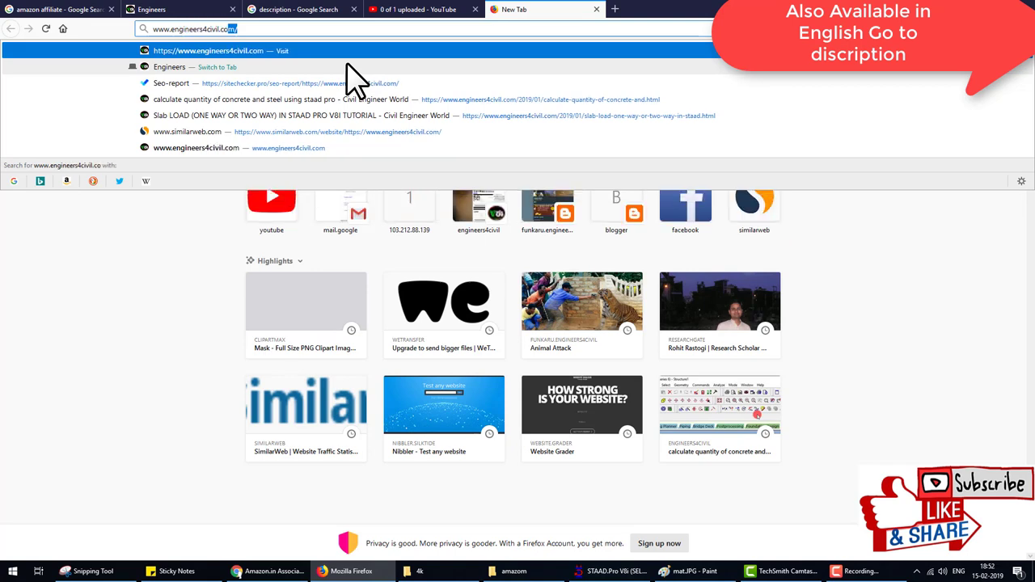
key(Return)
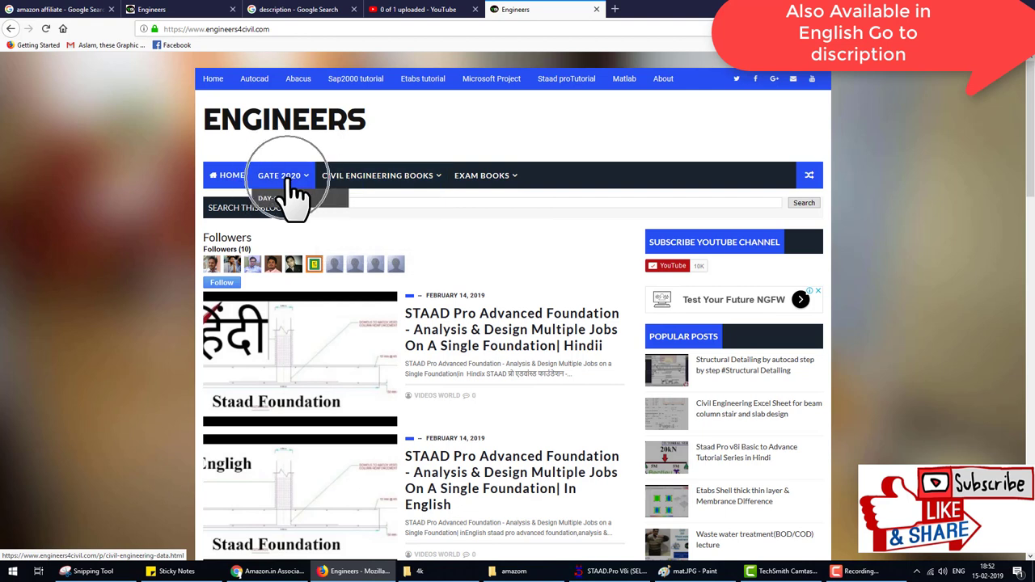
- Scroll through the blog's STAAD Advanced Foundation posts, then return to footing.std in STAAD.Pro
click(671, 273)
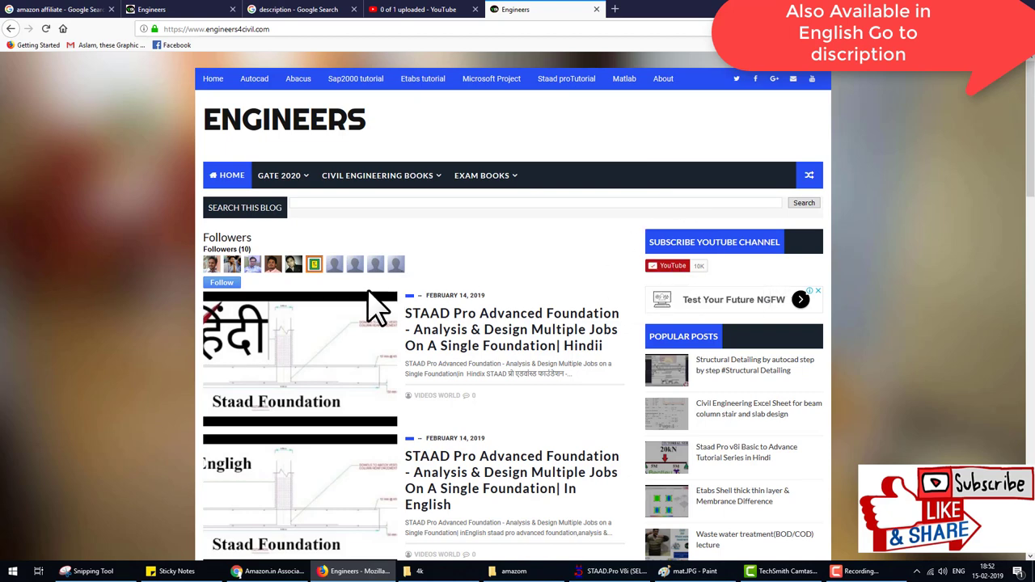
scroll(364, 300, down, 4)
scroll(327, 275, up, 2)
scroll(327, 275, up, 1)
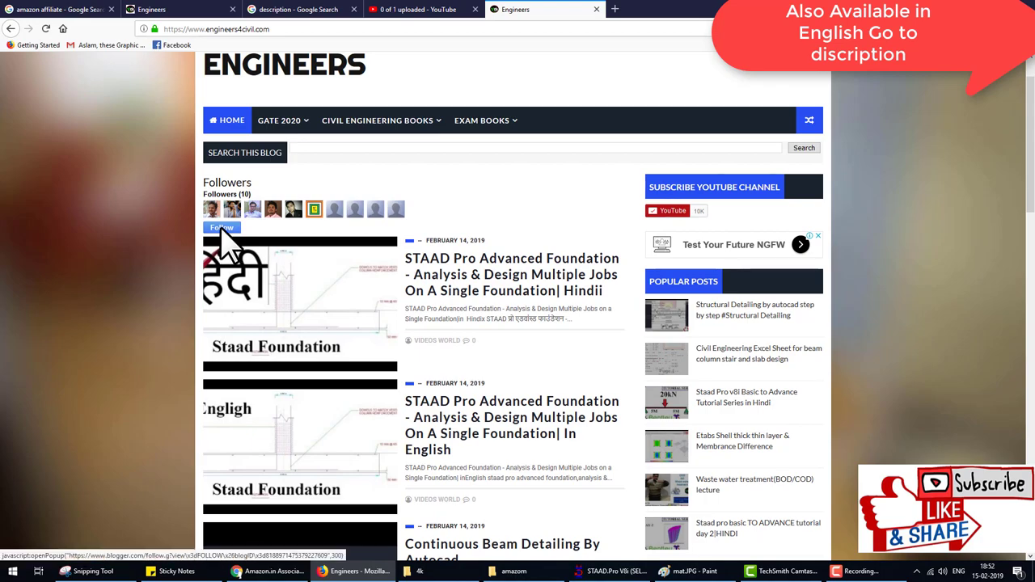
scroll(485, 352, down, 3)
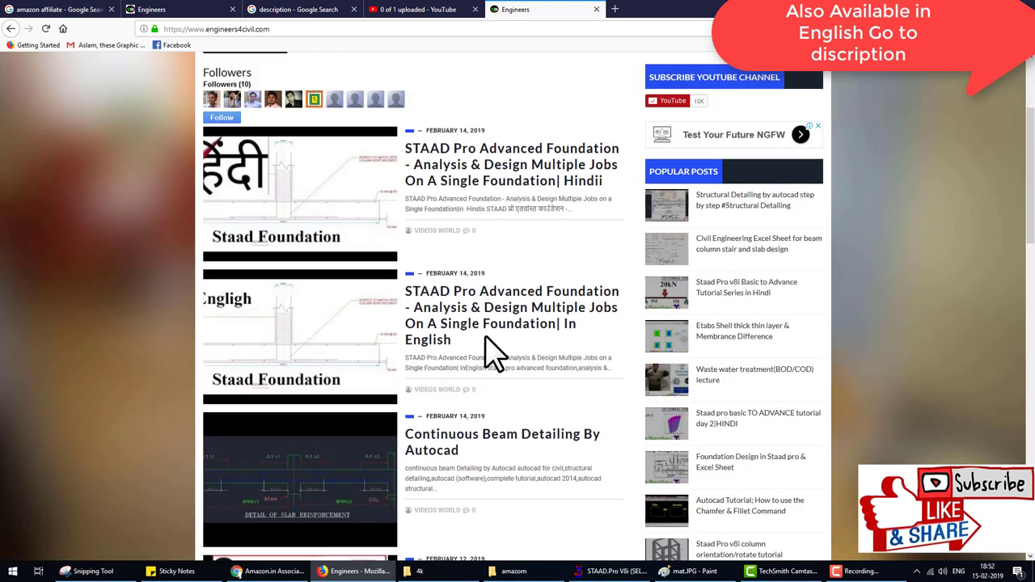
scroll(485, 352, down, 2)
scroll(485, 352, down, 6)
scroll(488, 349, down, 4)
scroll(492, 339, up, 8)
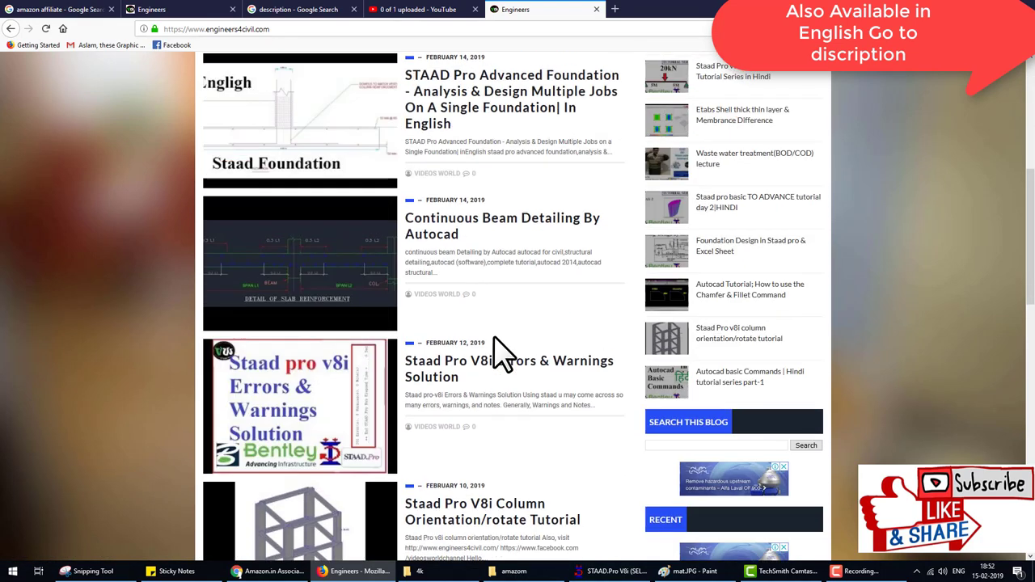
scroll(495, 341, up, 8)
scroll(534, 344, down, 2)
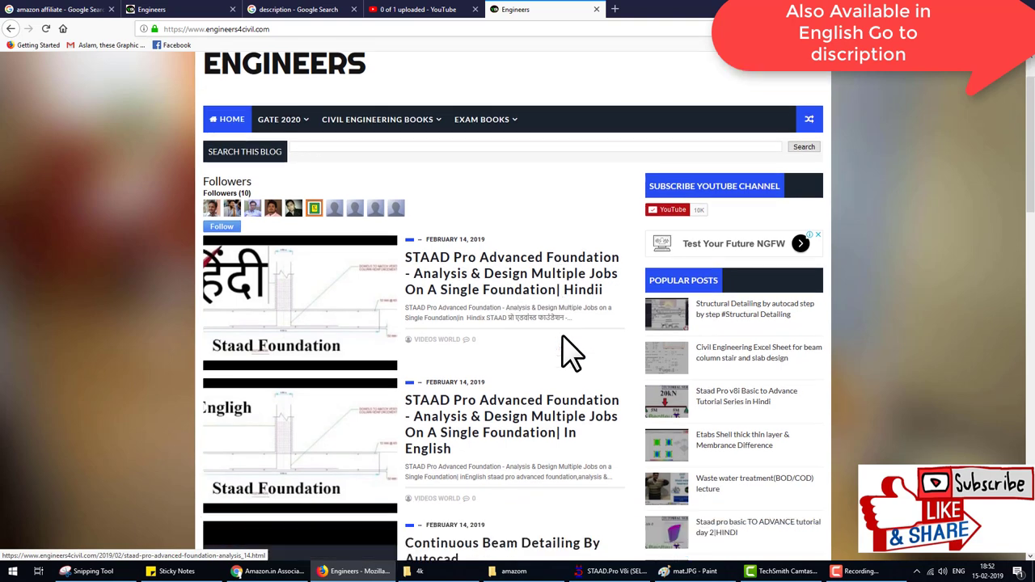
scroll(566, 340, down, 5)
scroll(570, 338, up, 3)
scroll(564, 337, up, 1)
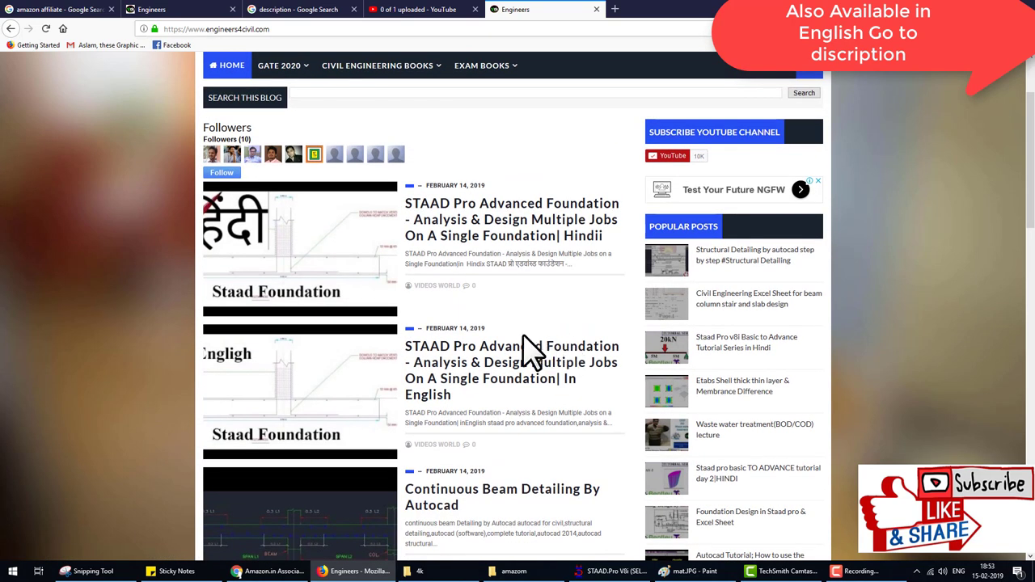
scroll(534, 360, up, 3)
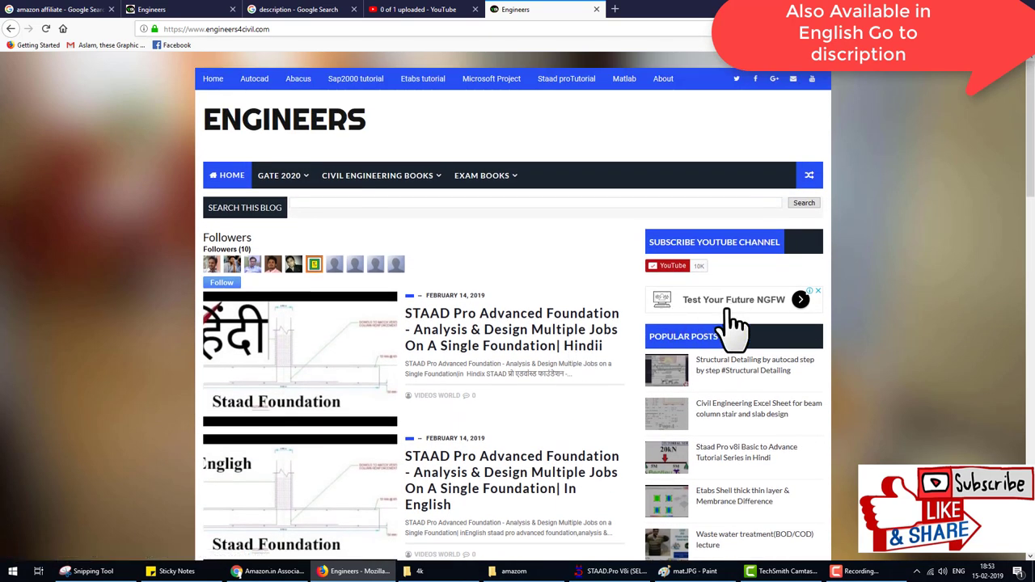
scroll(558, 323, down, 3)
scroll(561, 323, down, 6)
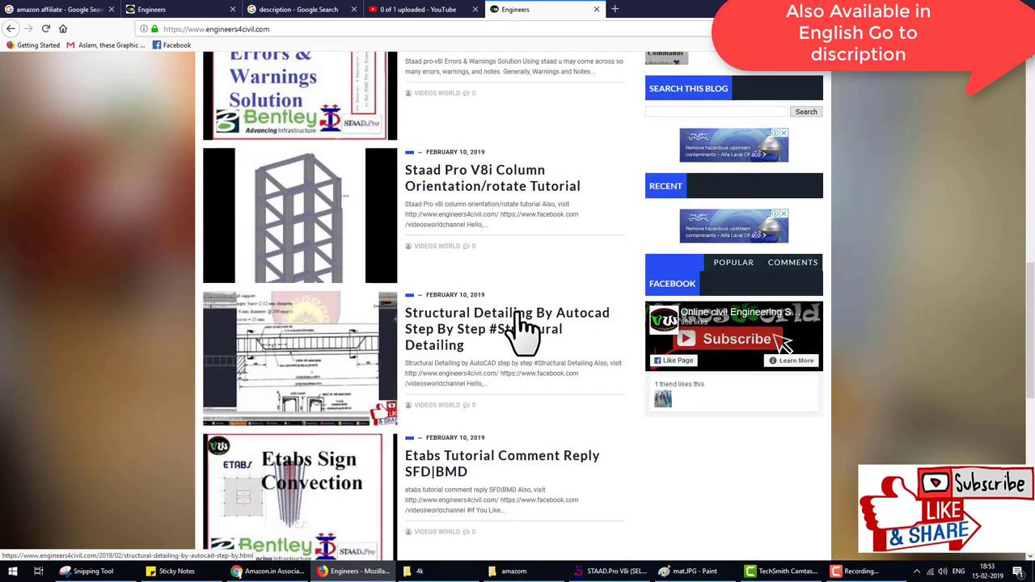
scroll(522, 328, up, 2)
scroll(521, 328, up, 2)
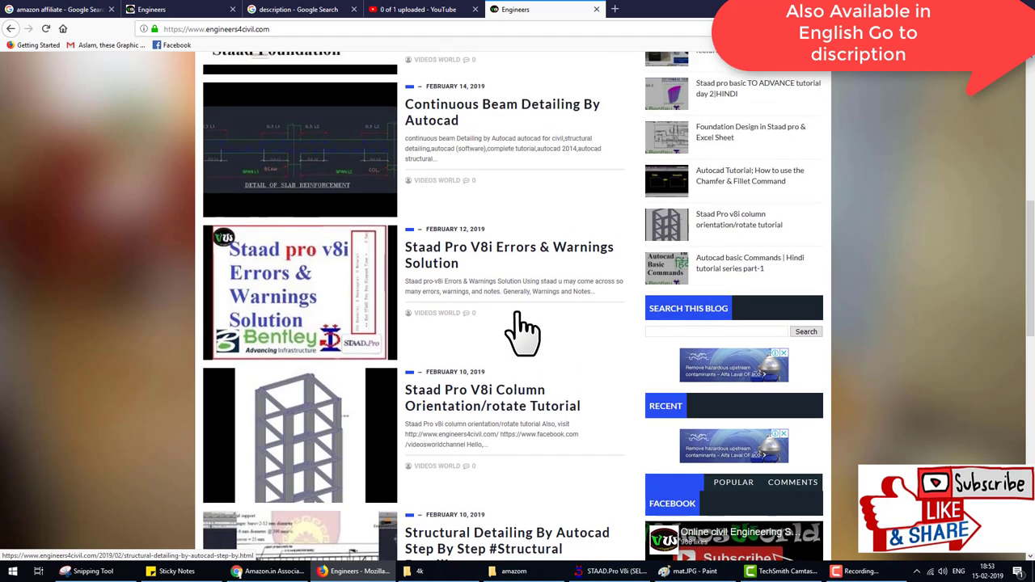
scroll(524, 328, up, 3)
scroll(524, 328, up, 3)
scroll(522, 315, up, 1)
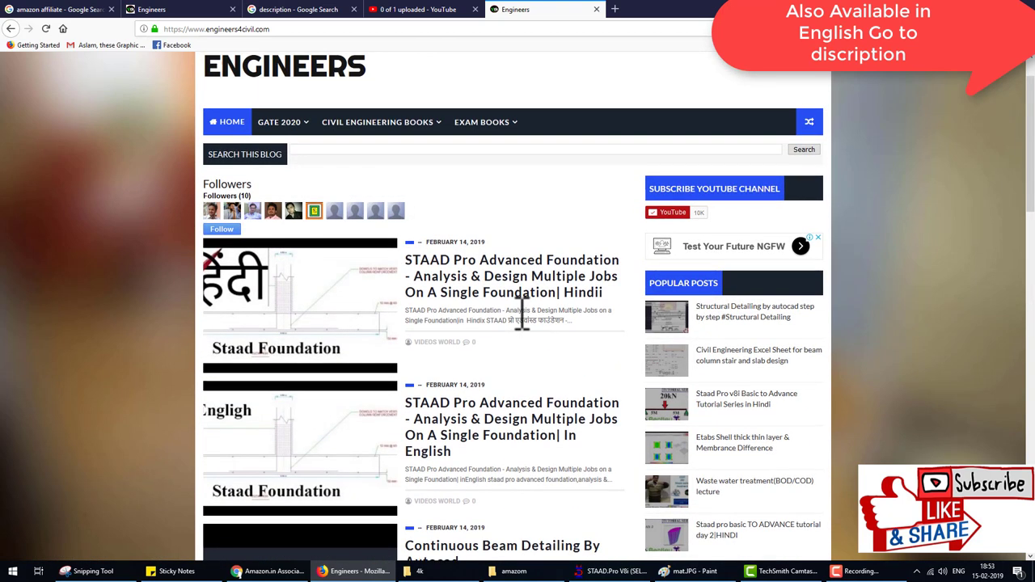
scroll(522, 311, up, 1)
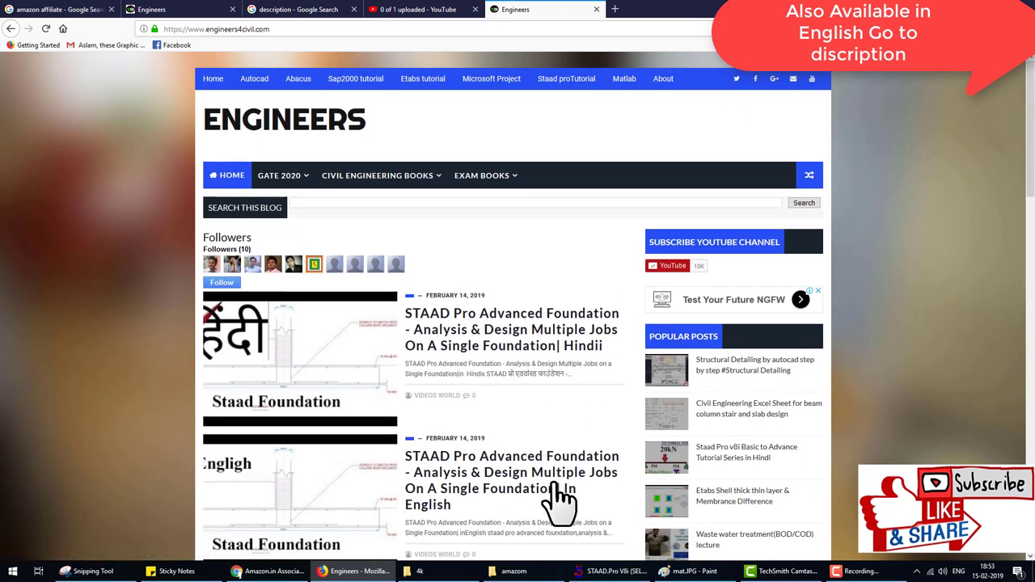
click(603, 571)
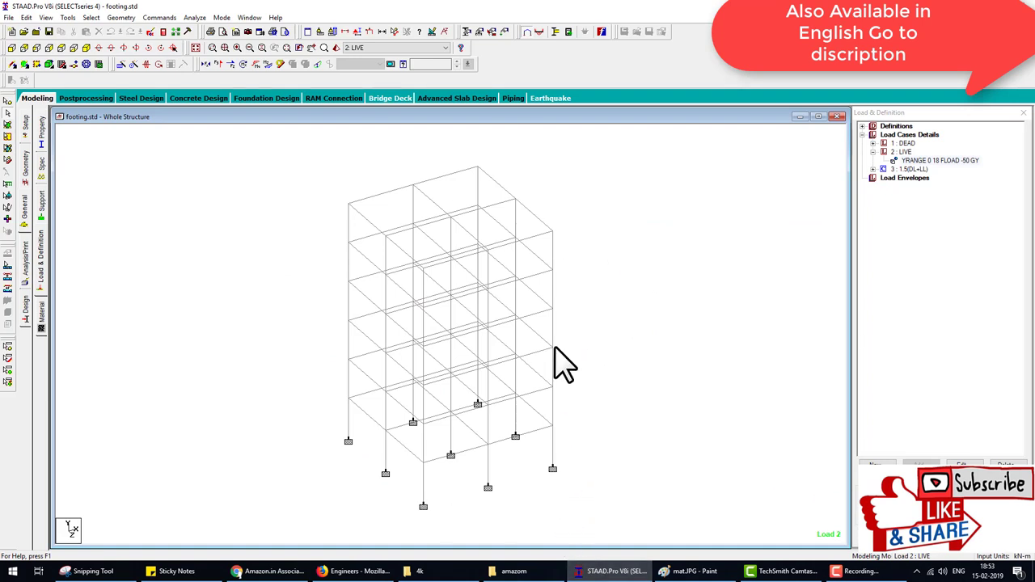
- Check the LIVE case's -50 kN/m2 YRANGE floor load over 0–18 m, then show the top view
scroll(503, 416, up, 1)
scroll(502, 416, up, 1)
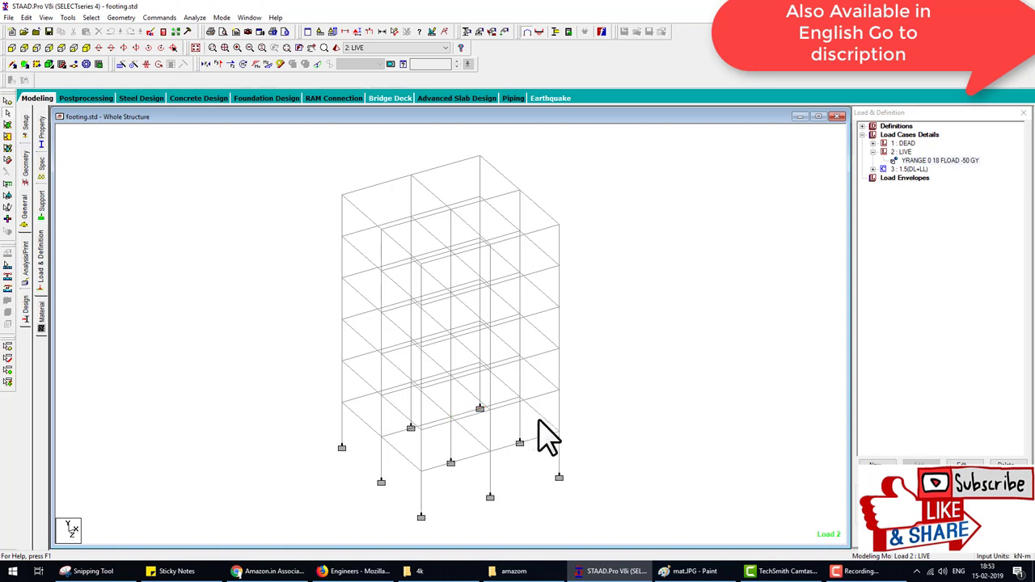
scroll(533, 424, down, 1)
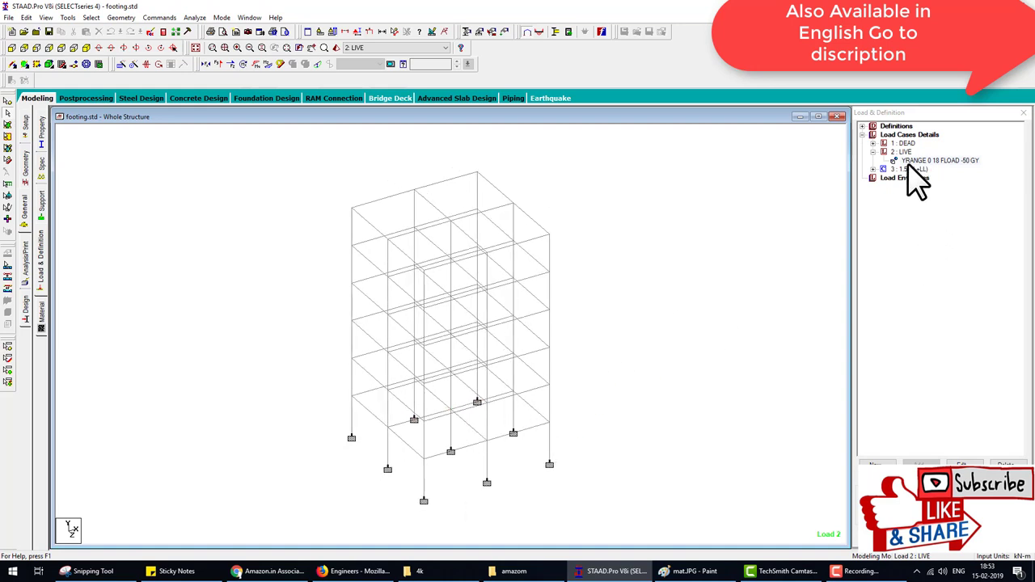
click(873, 152)
click(872, 152)
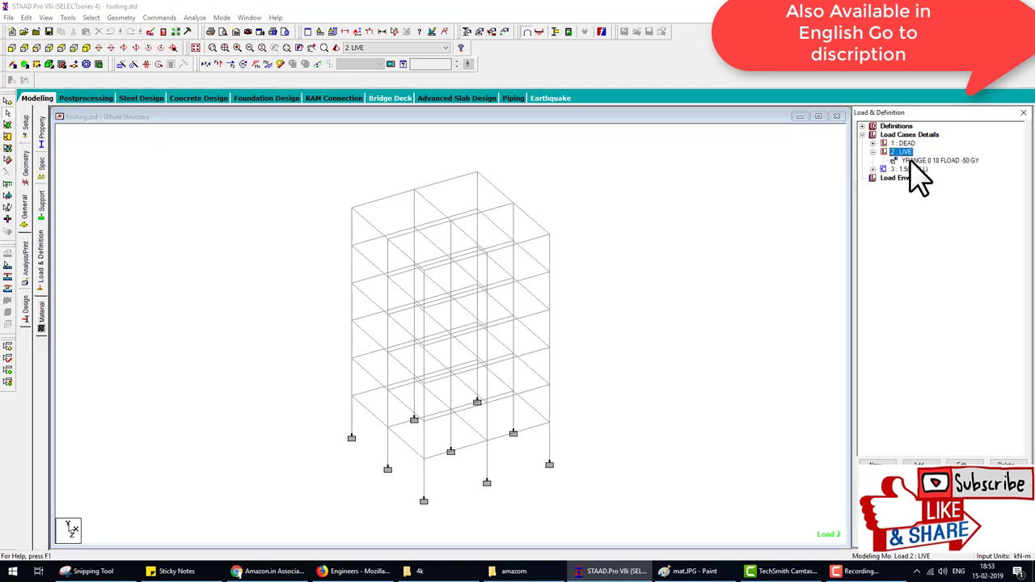
double_click(914, 161)
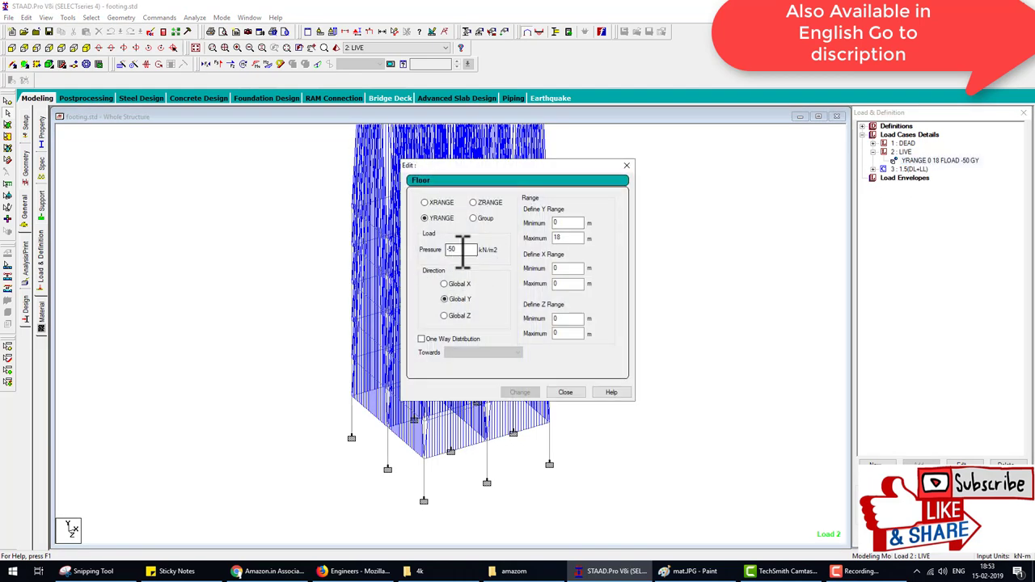
click(565, 392)
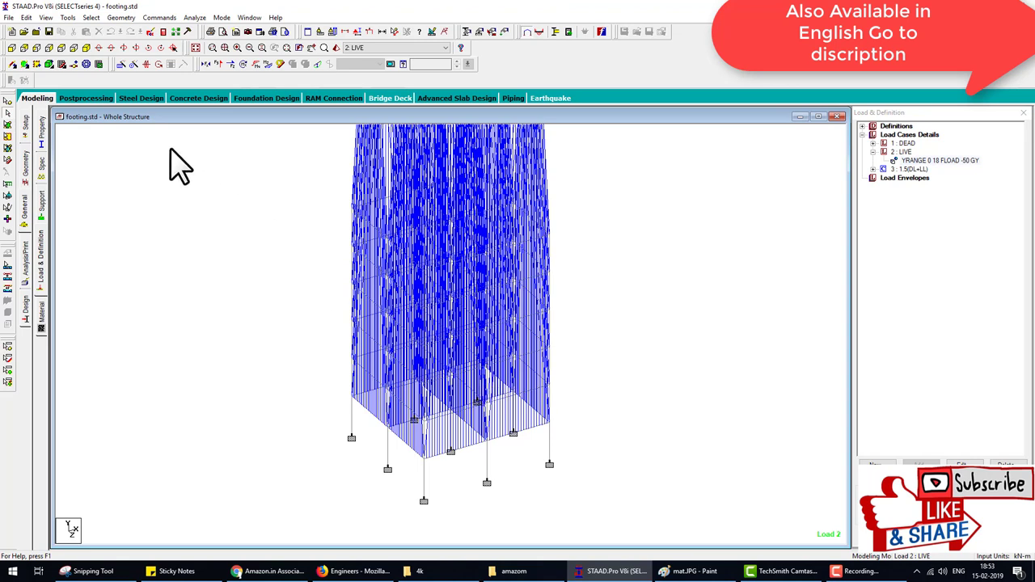
click(59, 47)
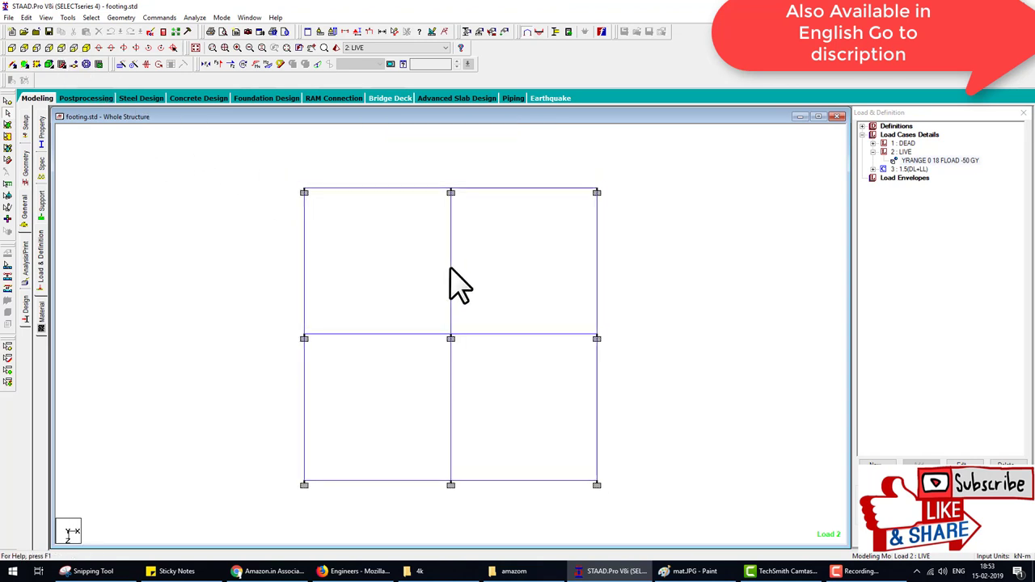
scroll(503, 317, down, 1)
scroll(508, 320, down, 1)
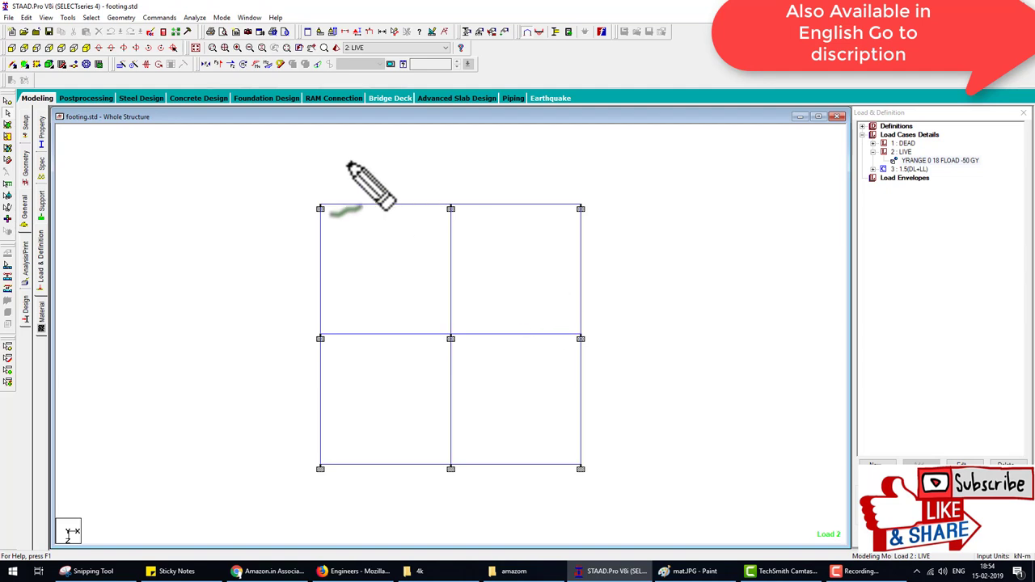
drag(316, 169, 587, 199)
drag(579, 164, 579, 197)
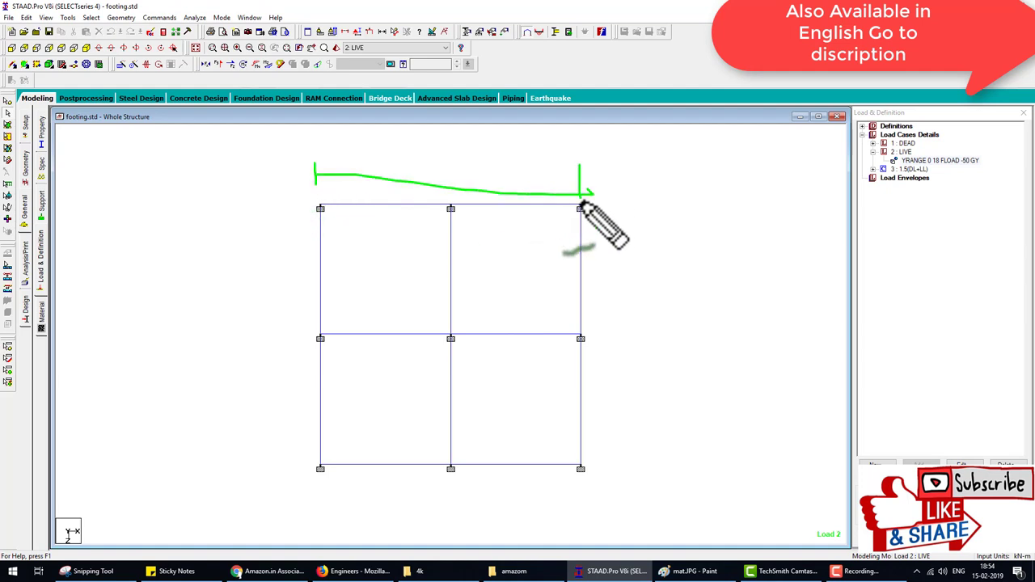
mouse_move(424, 152)
mouse_down()
mouse_move(429, 165)
mouse_move(449, 160)
mouse_up()
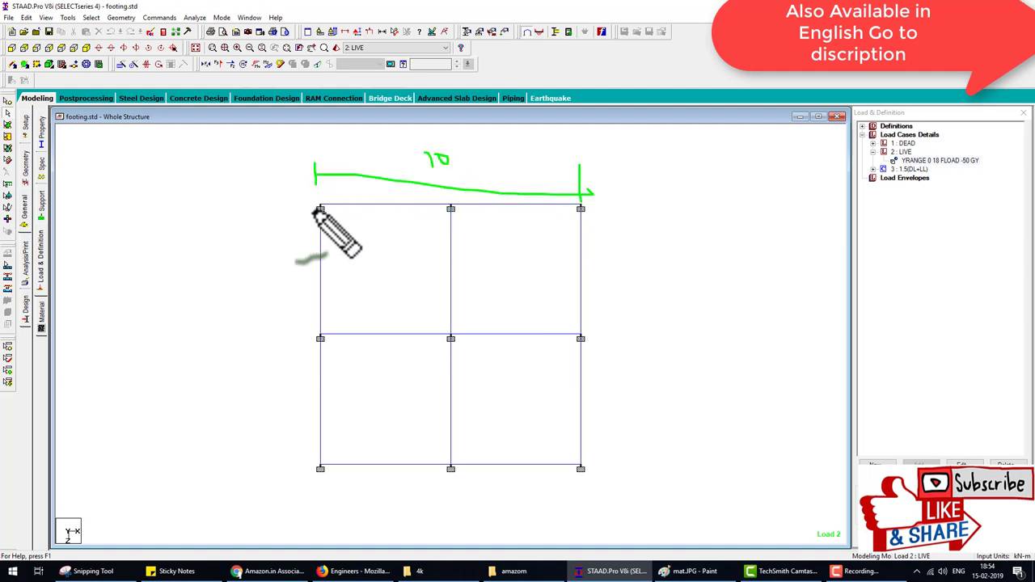
mouse_move(322, 204)
mouse_down()
mouse_move(272, 206)
mouse_move(280, 464)
mouse_move(301, 463)
mouse_up()
mouse_move(165, 299)
mouse_down()
mouse_move(178, 322)
mouse_move(194, 311)
mouse_up()
drag(296, 197, 296, 240)
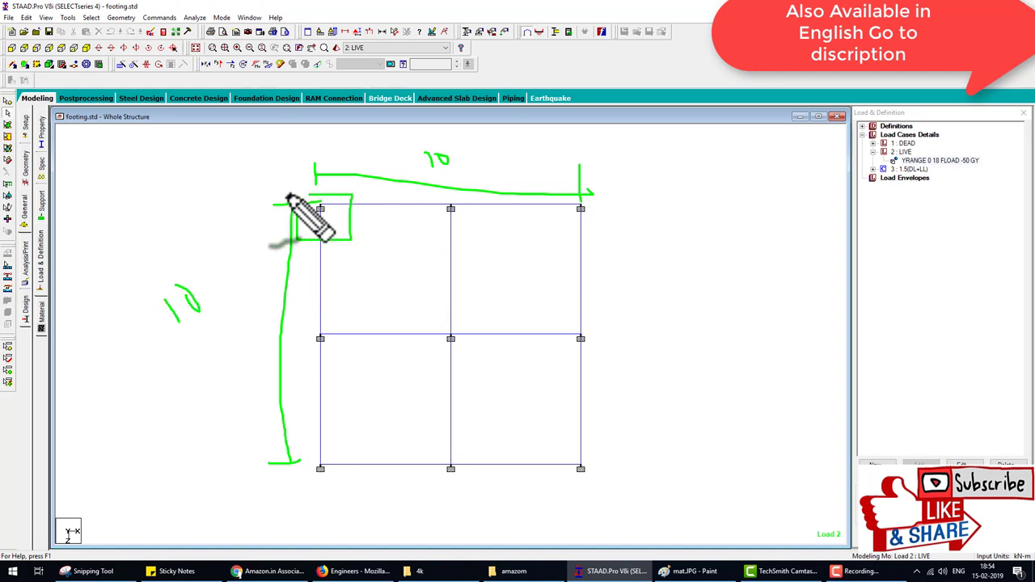
mouse_move(296, 198)
mouse_down()
mouse_move(351, 195)
mouse_move(364, 222)
mouse_move(406, 217)
mouse_up()
drag(323, 253, 319, 274)
- Clear the annotations and run the structural analysis, closing the finished report
key(Escape)
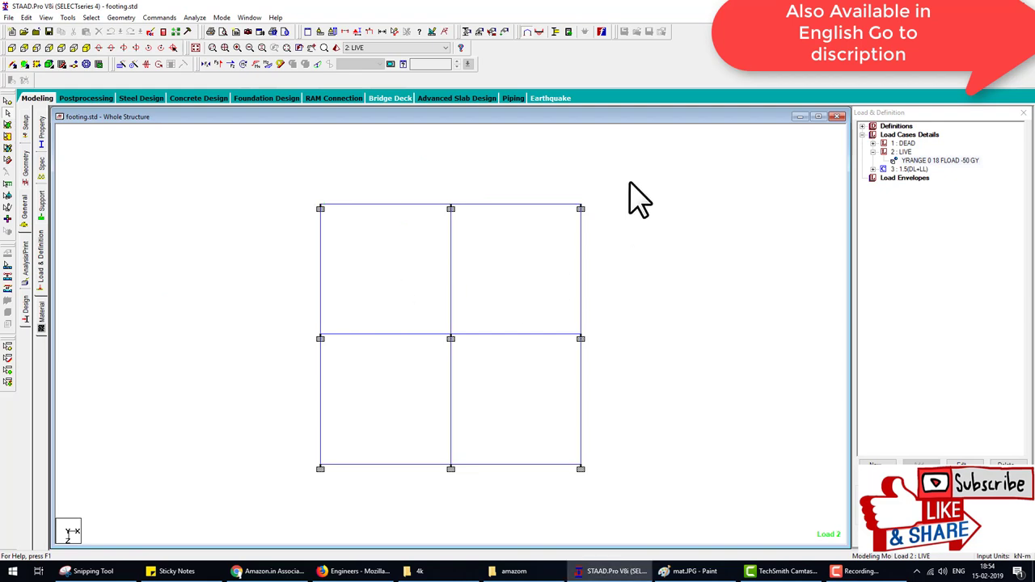
click(197, 17)
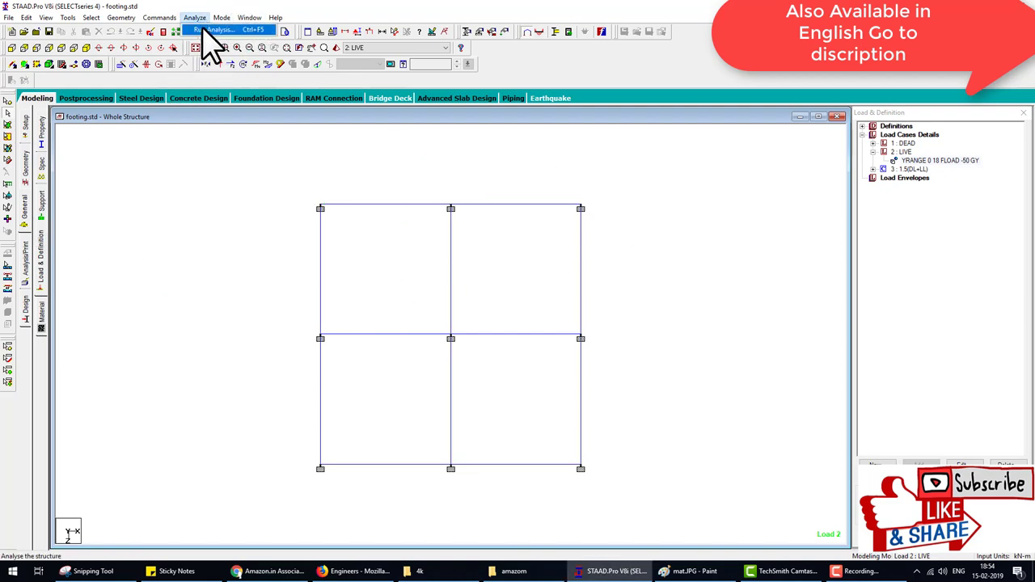
click(207, 27)
click(630, 400)
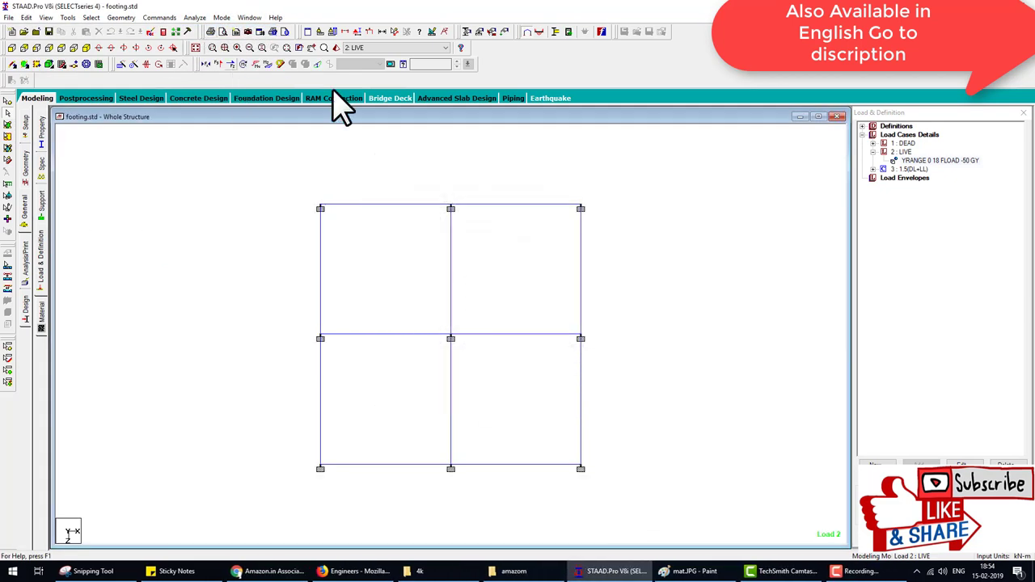
- Include load case 3: 1.5(DL+LL) for foundation design and launch STAAD.foundation
click(602, 32)
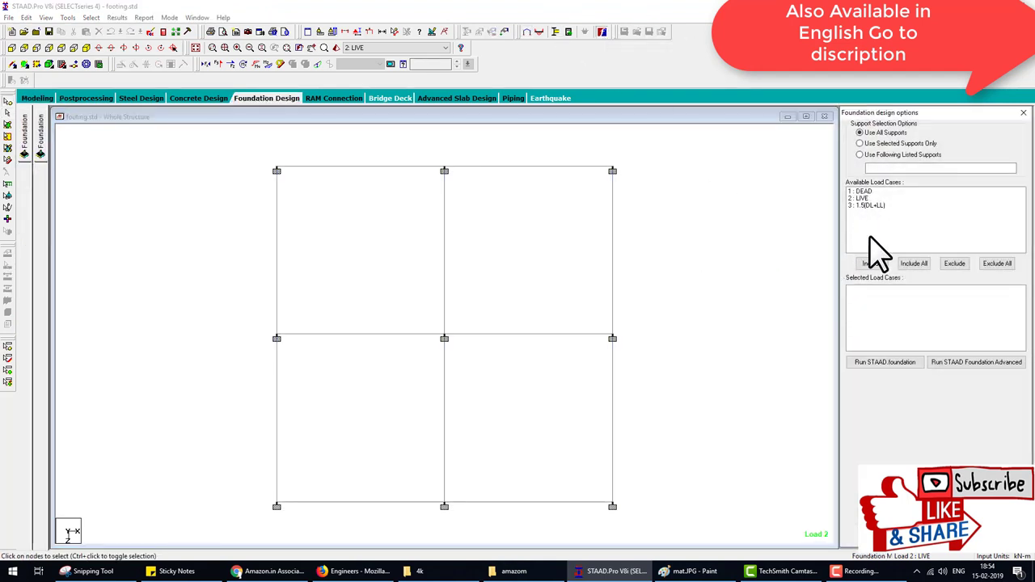
click(861, 206)
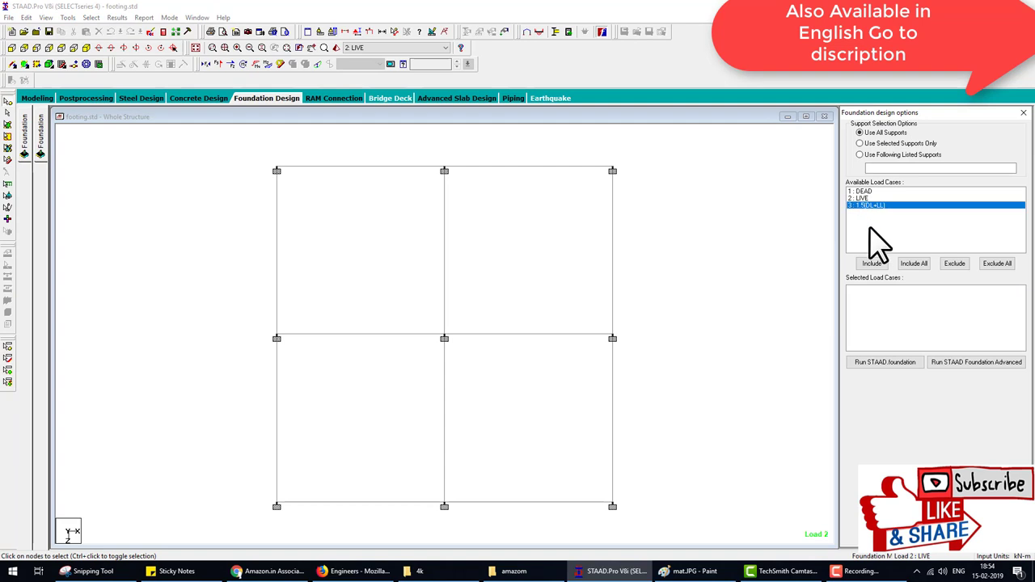
click(871, 264)
click(884, 362)
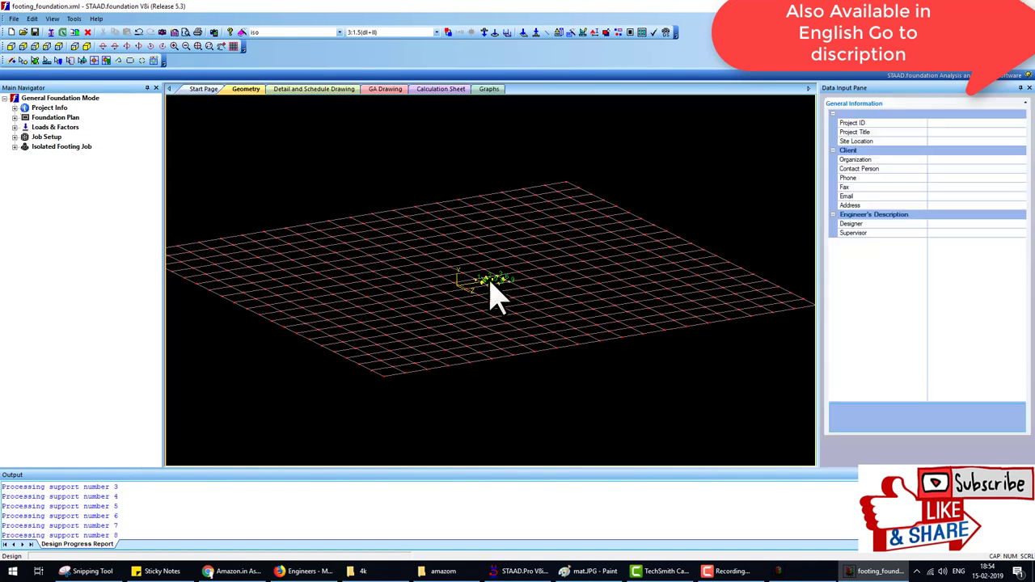
- Zoom in and show the nine imported supports in top plan view
scroll(503, 304, up, 2)
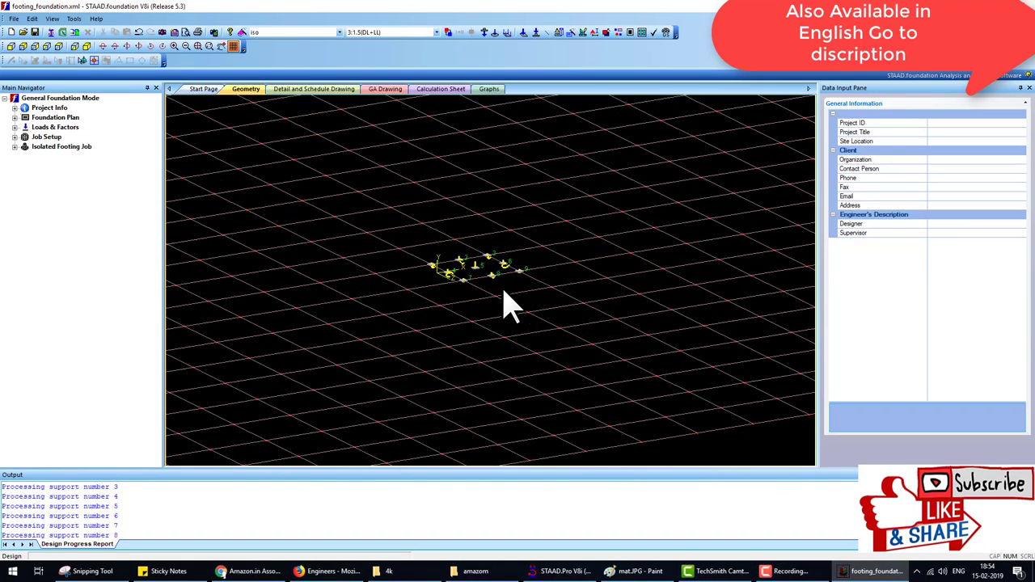
scroll(469, 287, up, 2)
scroll(550, 279, up, 2)
scroll(567, 289, up, 2)
scroll(525, 311, up, 2)
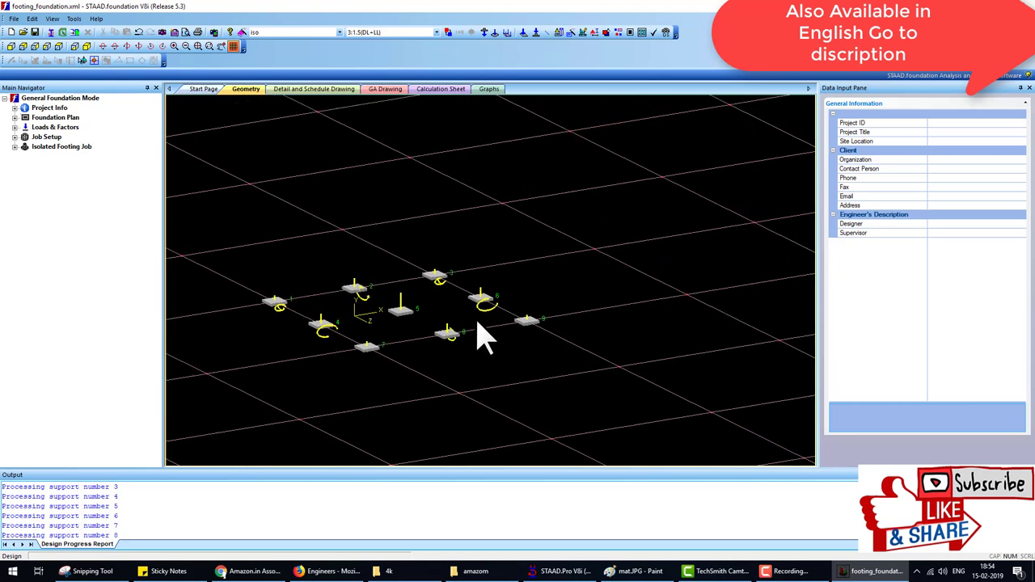
scroll(411, 335, up, 1)
scroll(416, 342, up, 1)
scroll(400, 360, up, 1)
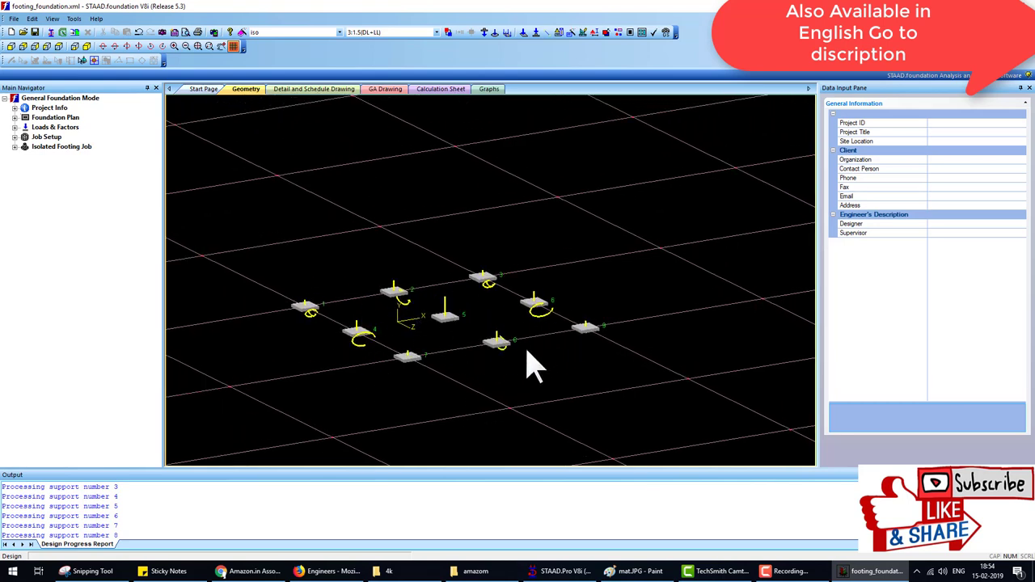
click(58, 46)
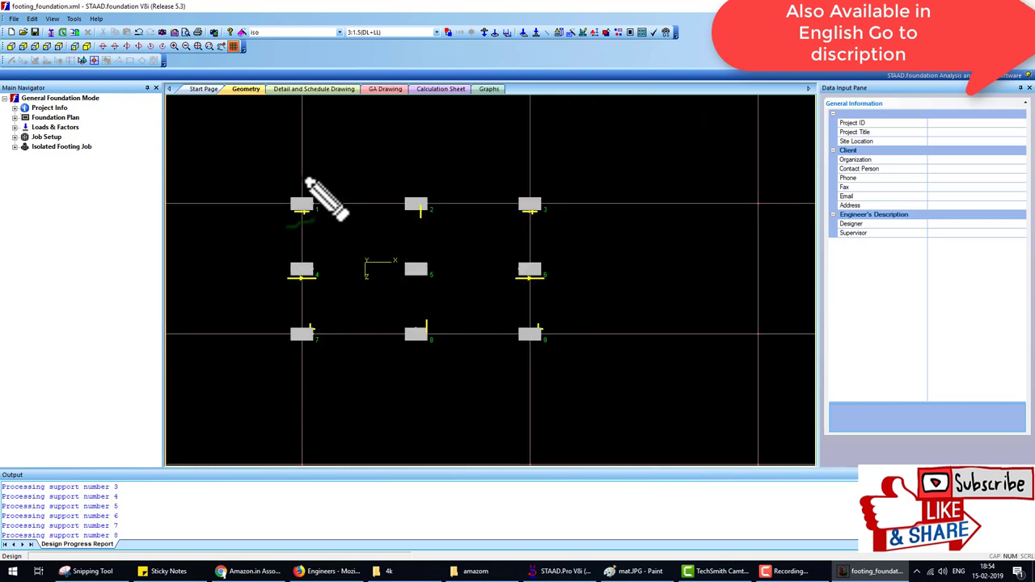
- Sketch the 10 m spans between the footings, then clear the annotations
mouse_move(301, 174)
mouse_down()
mouse_move(409, 191)
mouse_move(427, 173)
mouse_move(529, 173)
mouse_move(581, 197)
mouse_move(589, 327)
mouse_move(607, 327)
mouse_up()
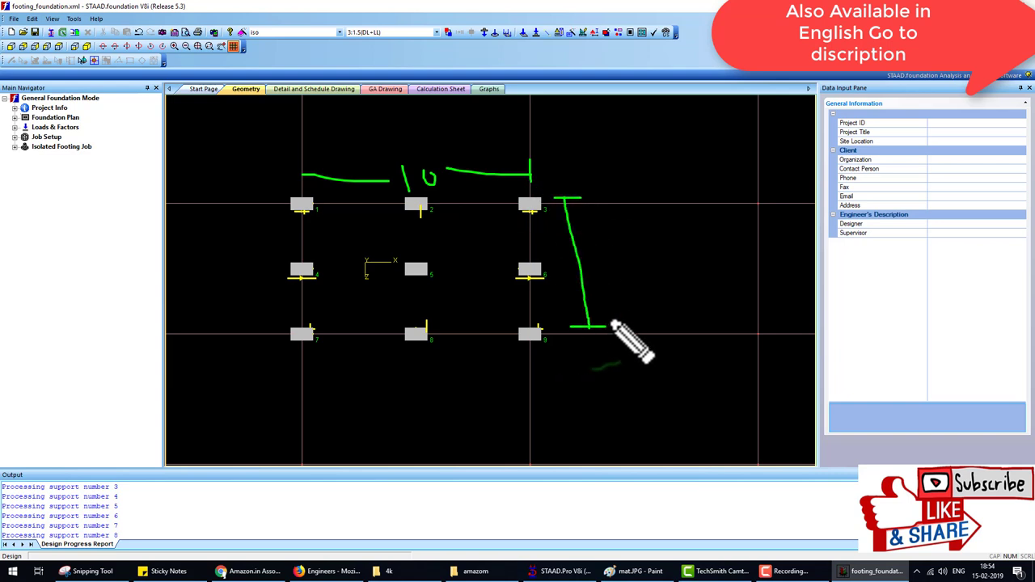
mouse_move(612, 252)
mouse_down()
mouse_move(612, 272)
mouse_move(643, 271)
mouse_up()
key(Escape)
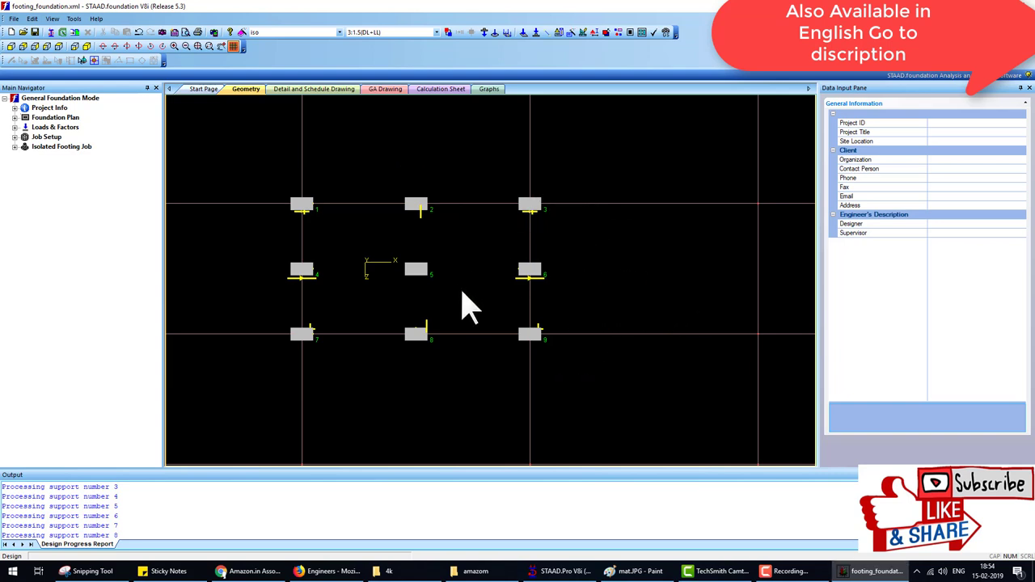
- Start a new job named Mat with job type Mat and the Indian design code
click(15, 137)
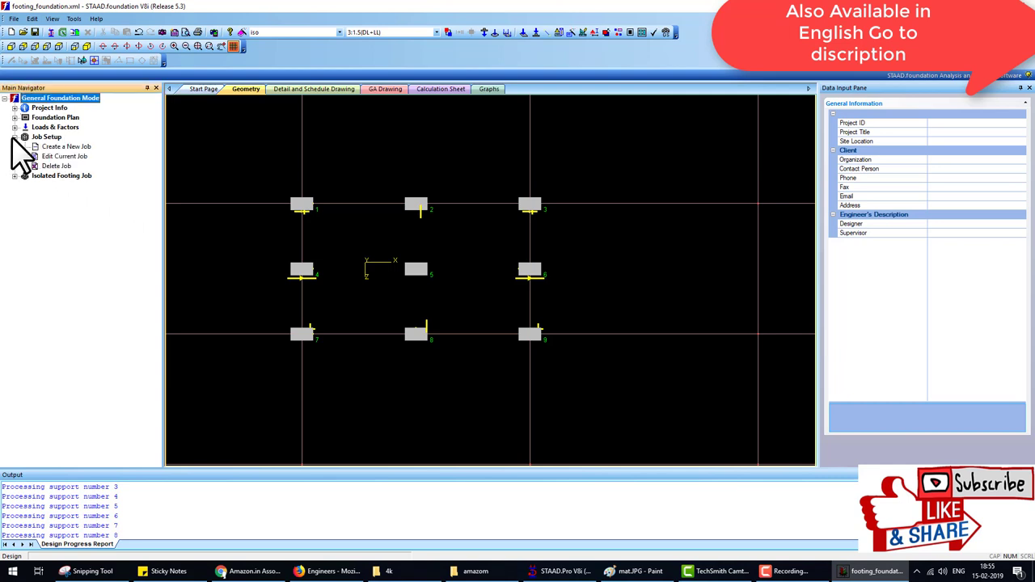
click(51, 148)
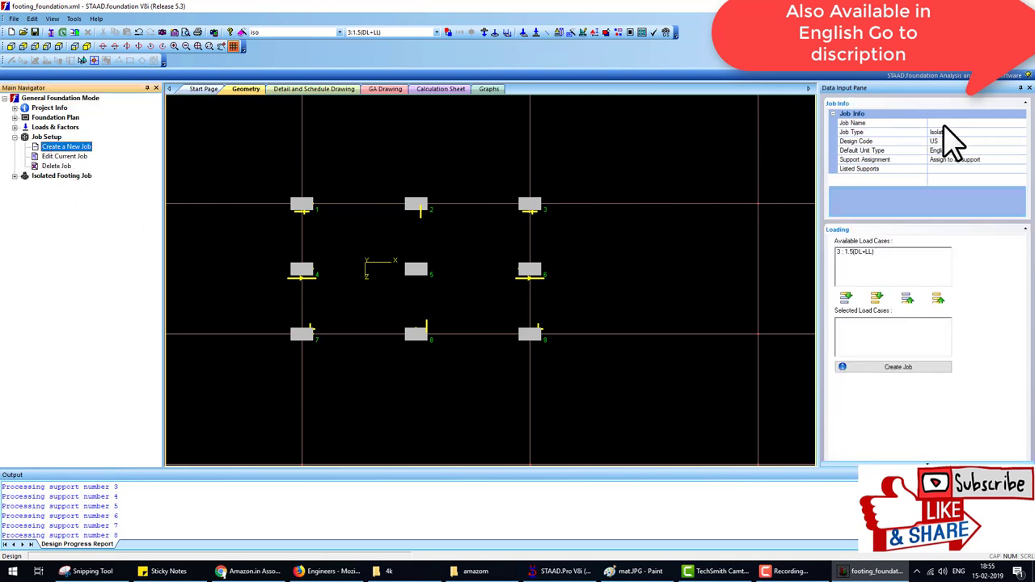
click(943, 124)
text(Mat)
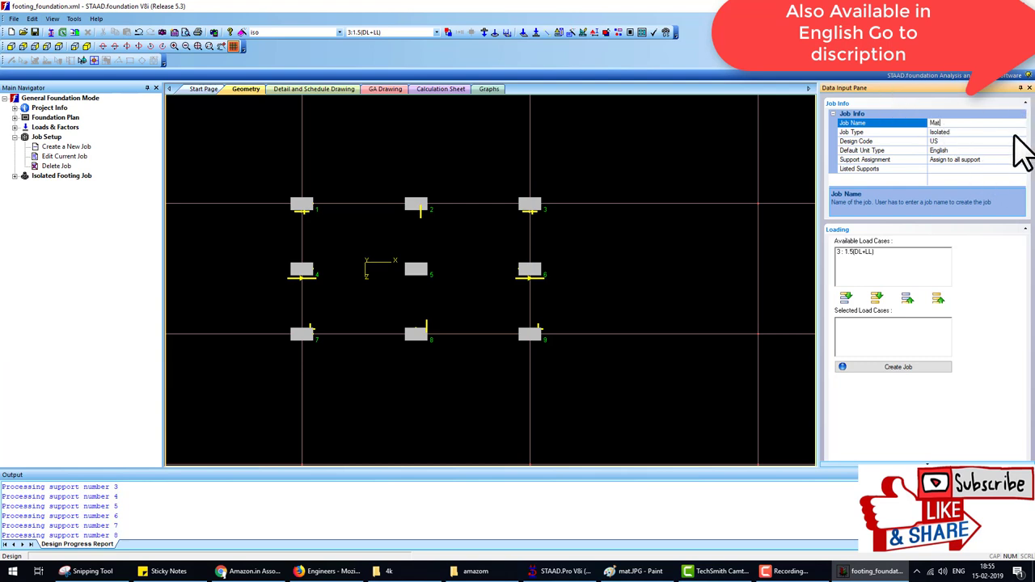
click(1001, 132)
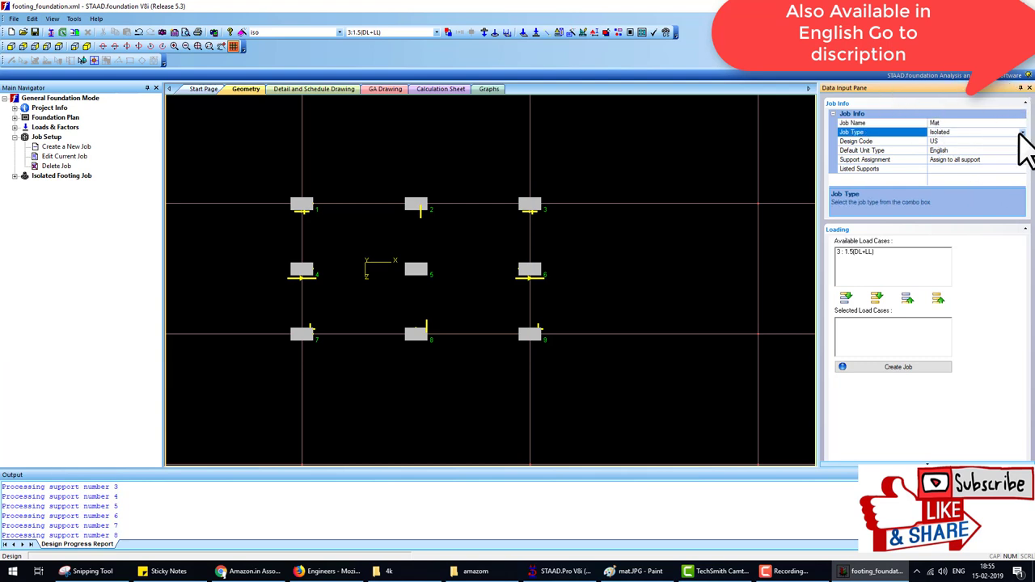
click(1021, 133)
click(1011, 143)
click(1021, 143)
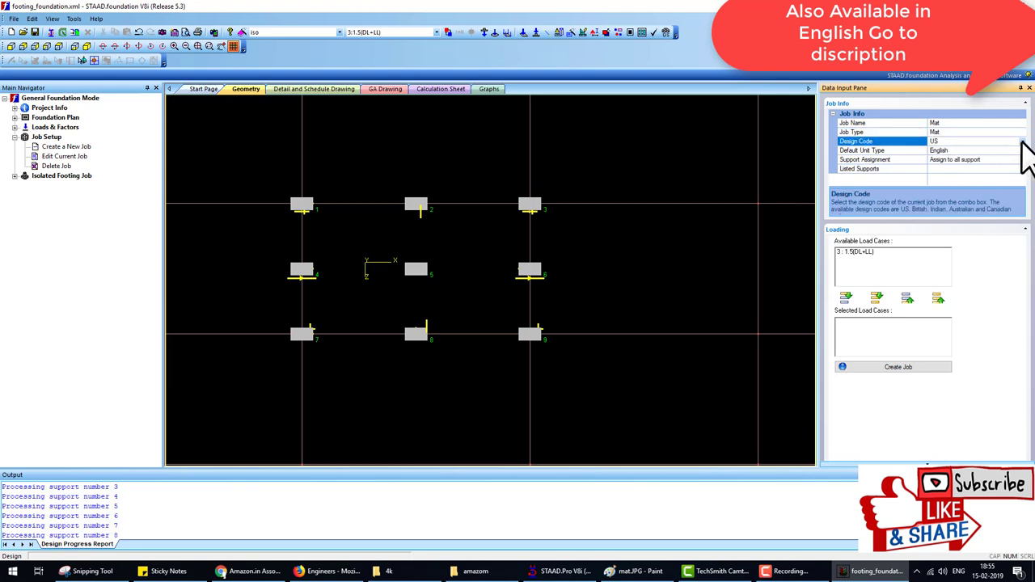
click(1021, 144)
click(955, 160)
- Add load case 3: 1.5(DL+LL), create the job, and expand the mesh generation options
click(862, 257)
click(877, 297)
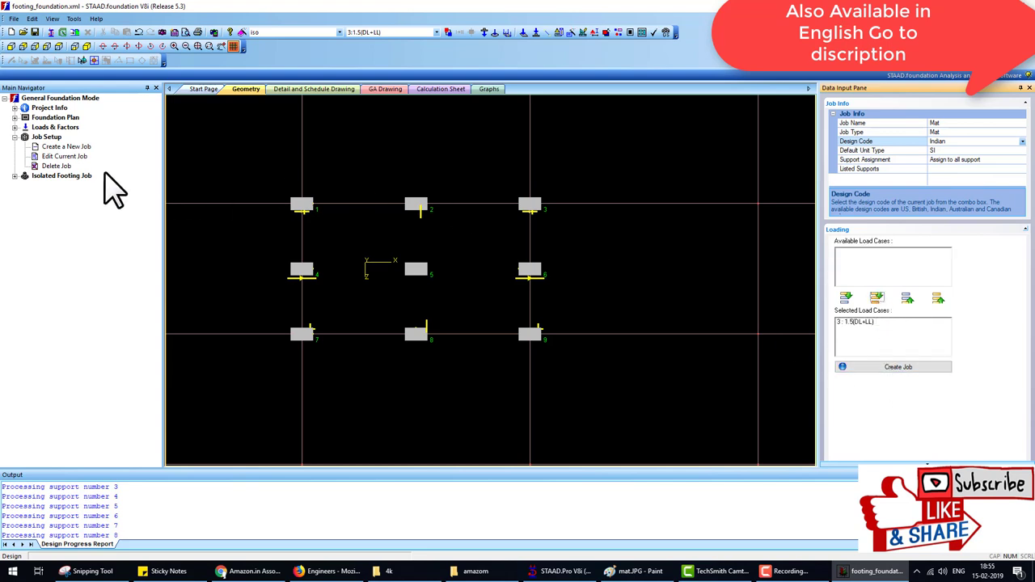
click(879, 369)
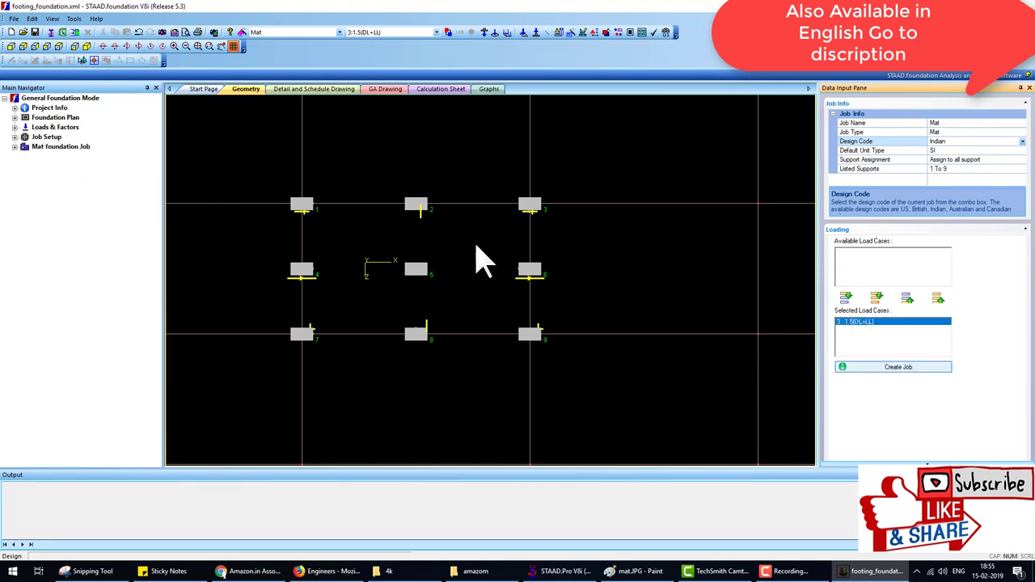
click(15, 147)
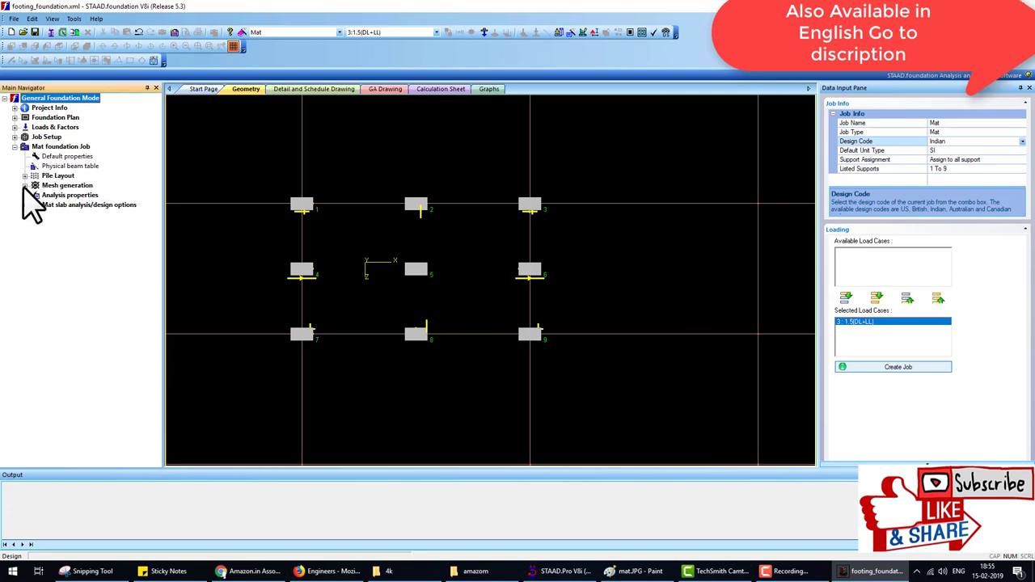
click(25, 185)
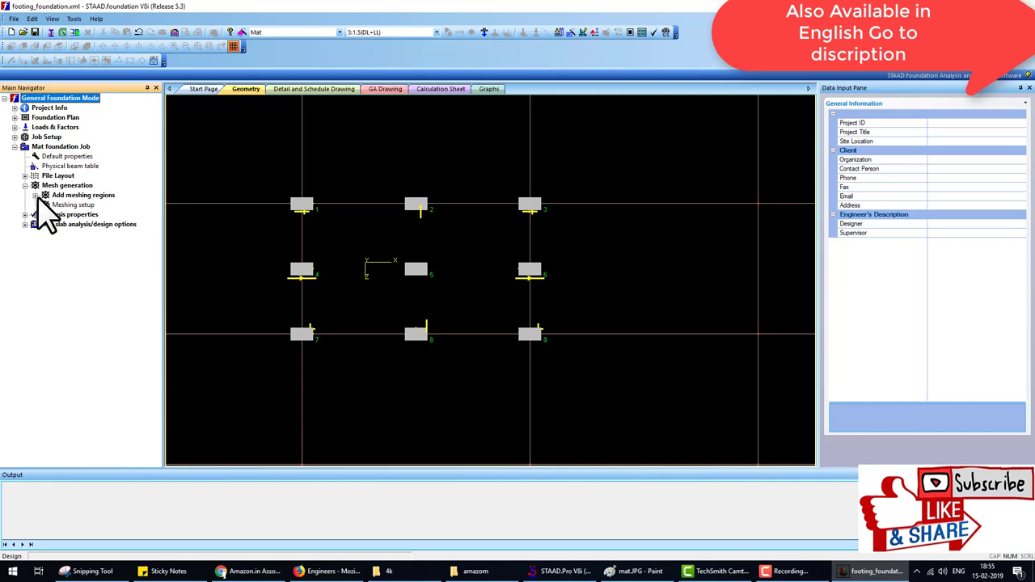
click(35, 195)
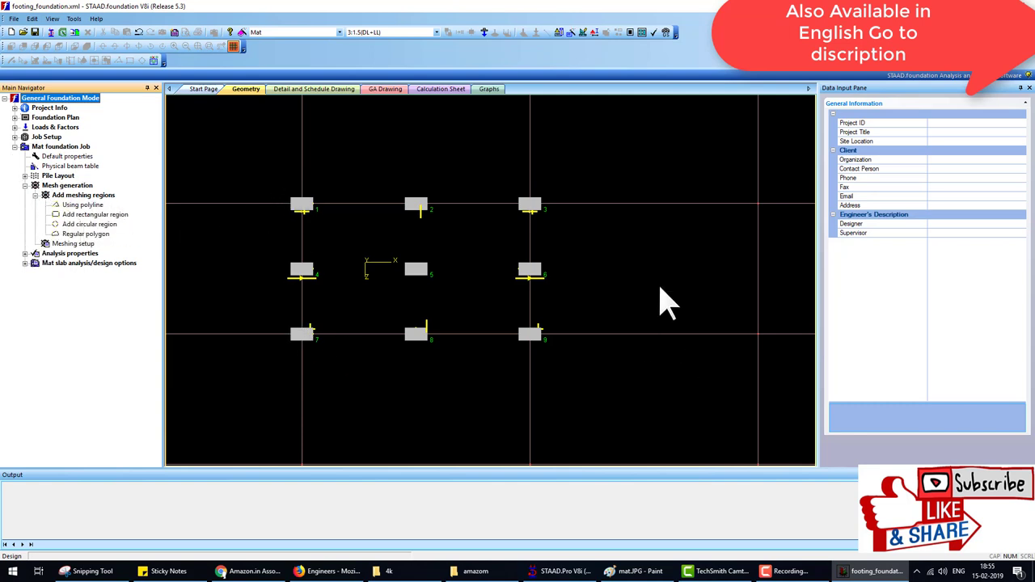
- Enter a rectangular meshing region with length 10 and width 10
click(104, 214)
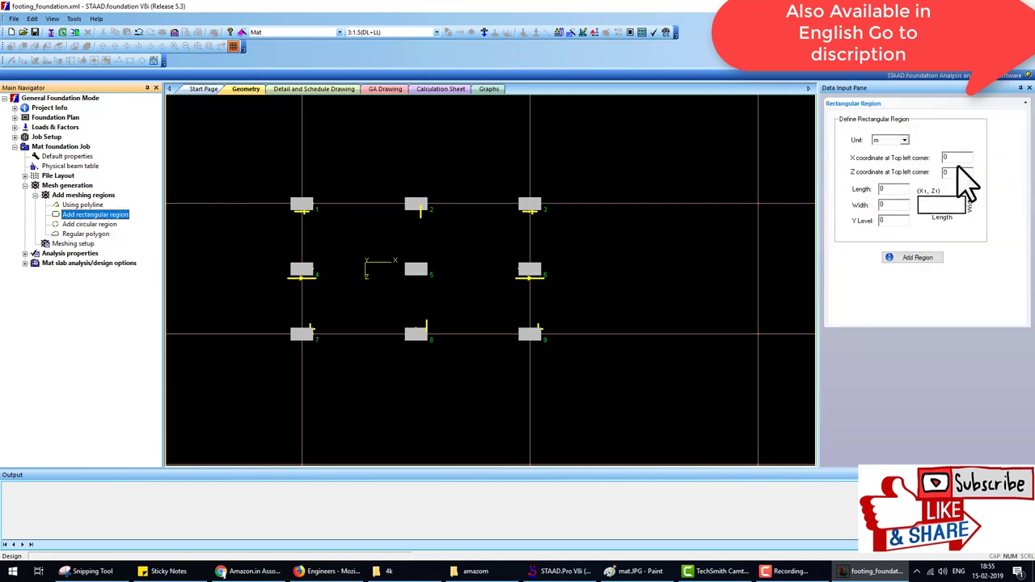
click(887, 189)
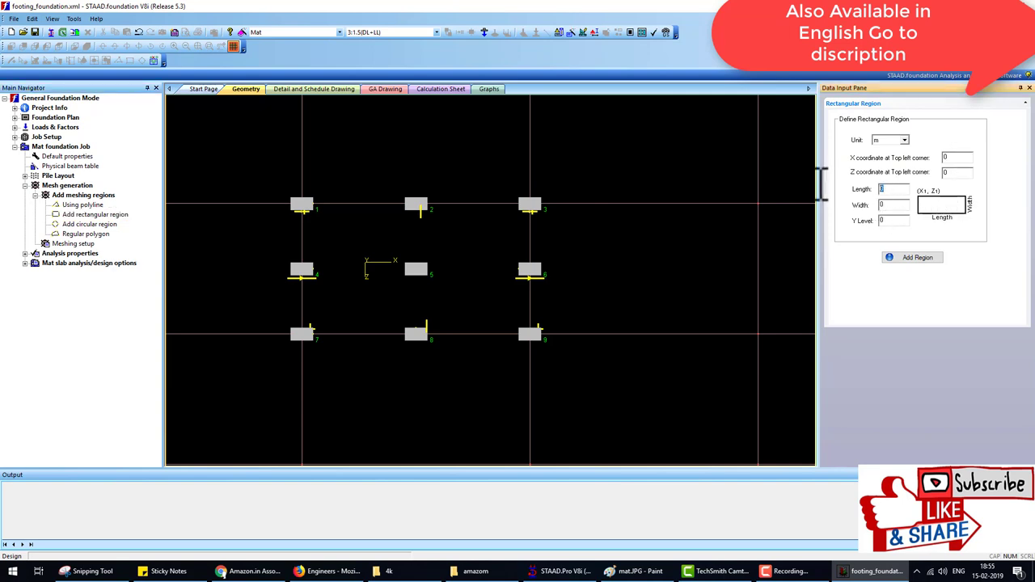
key(Tab)
text(10)
- In STAAD.Pro, view the frame isometrically and inspect node 1, then return to STAAD.foundation
click(560, 570)
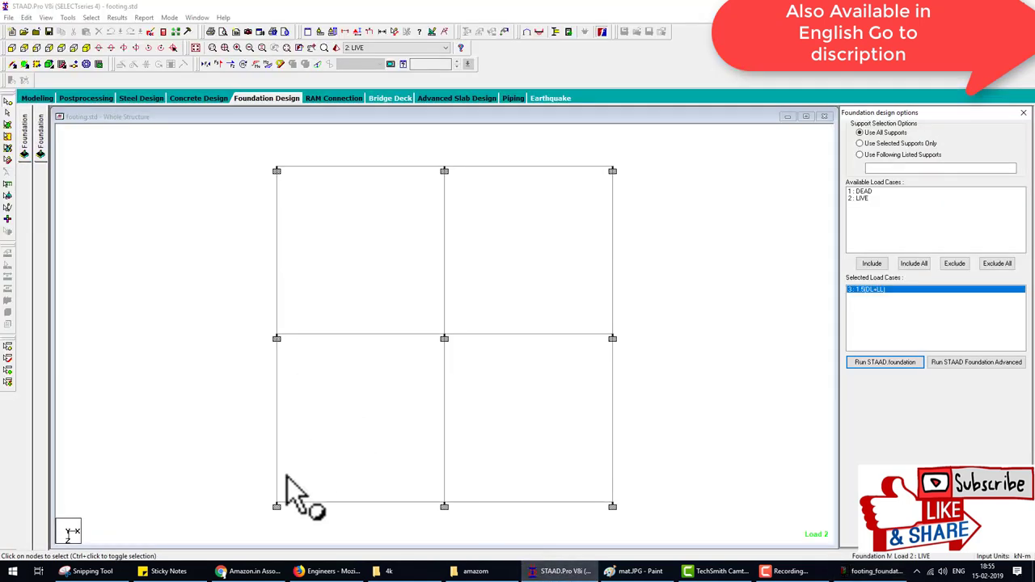
click(85, 48)
double_click(340, 439)
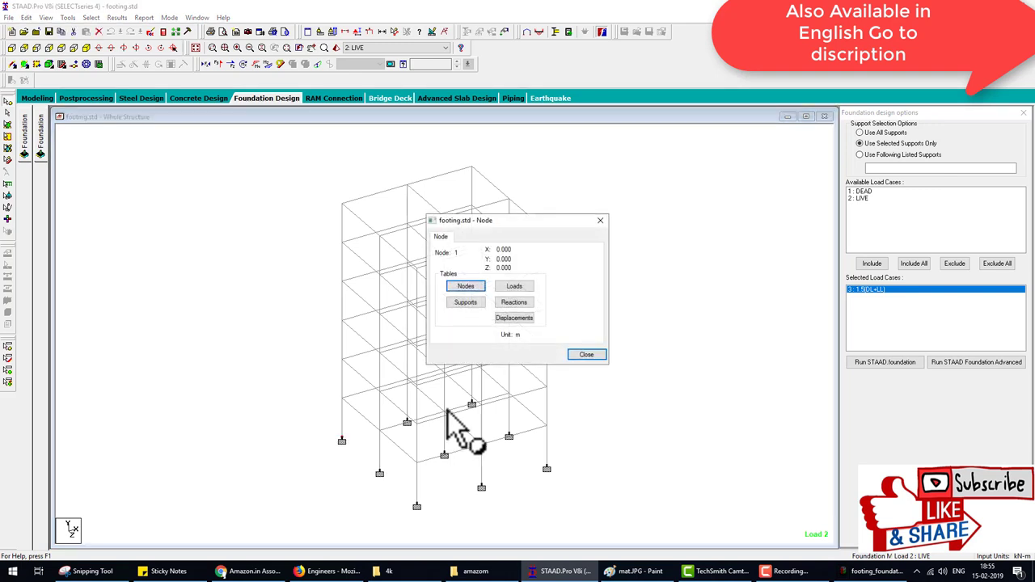
click(584, 356)
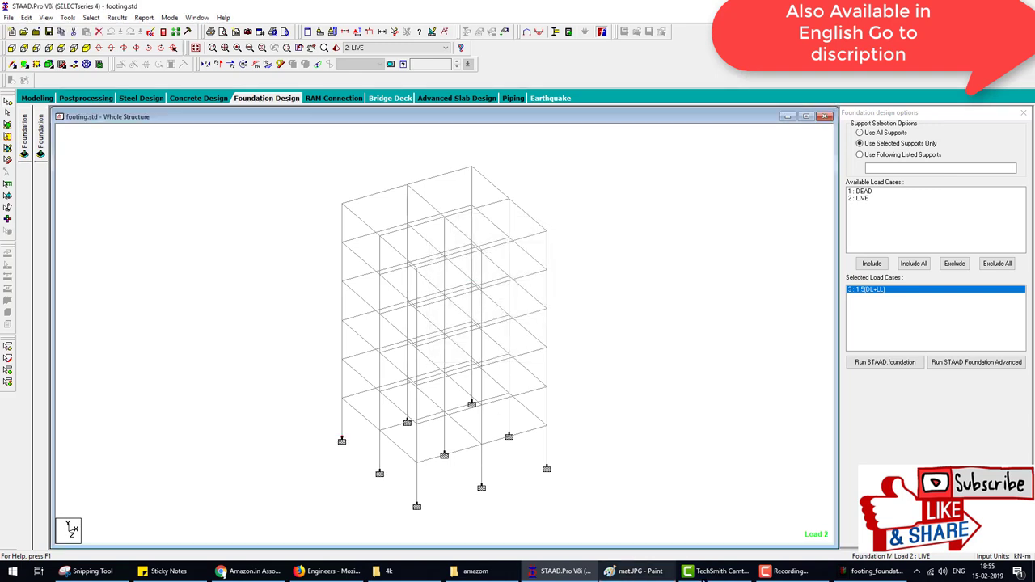
click(871, 571)
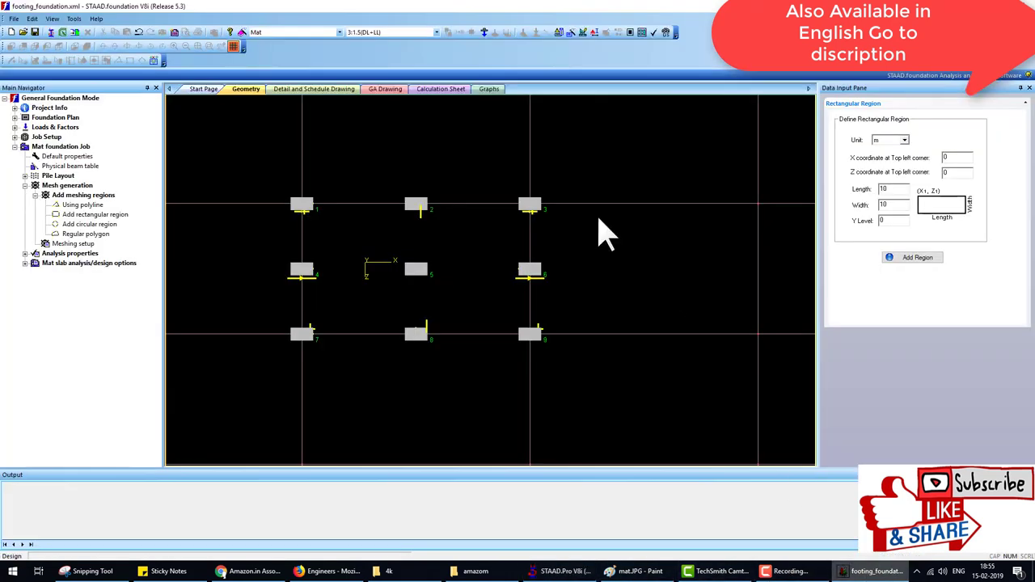
- Add the 10 m region, then a 10.6 m square region cornered at X −0.3, Z 0.3
click(900, 258)
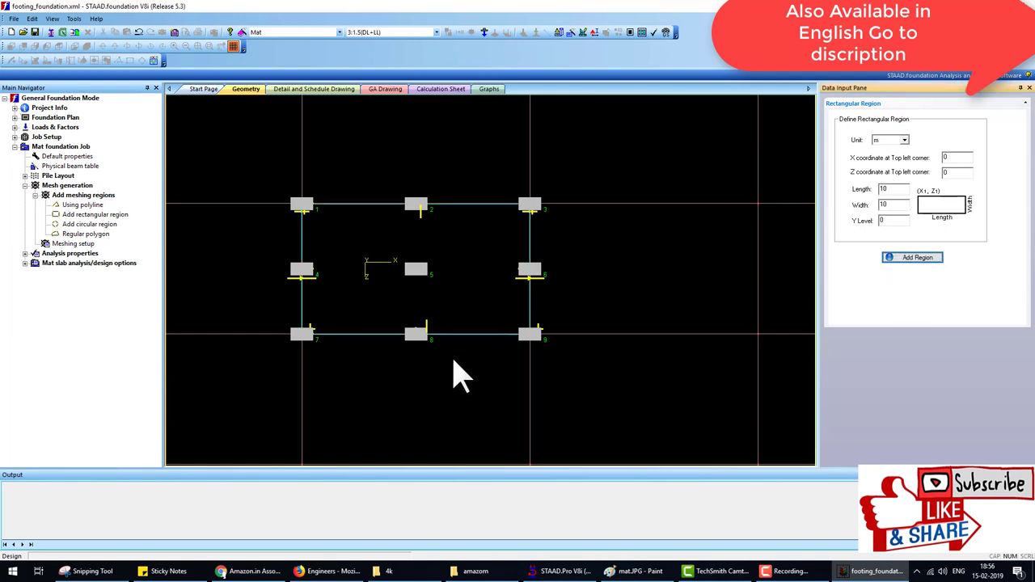
click(302, 164)
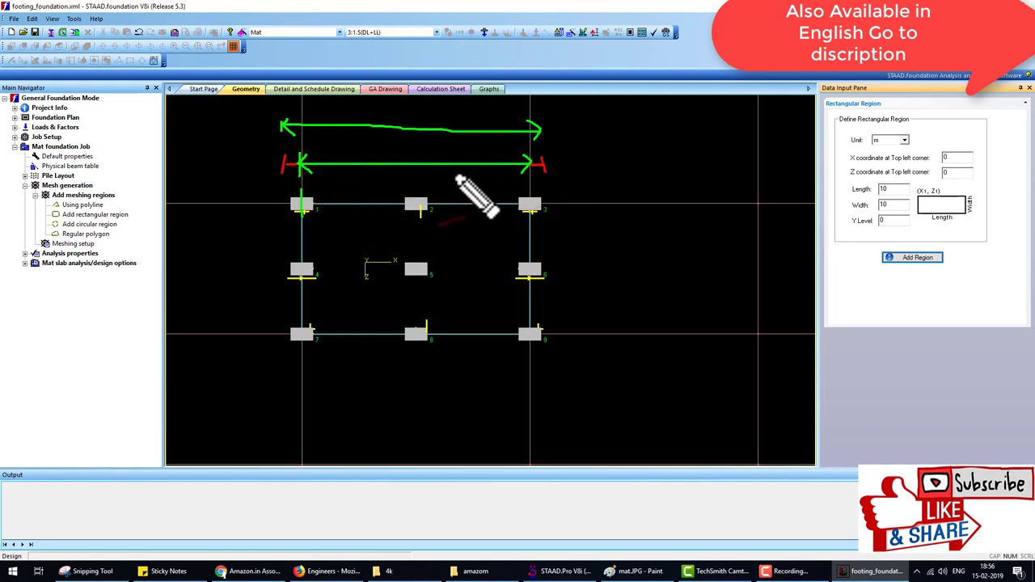
double_click(958, 157)
text(-0)
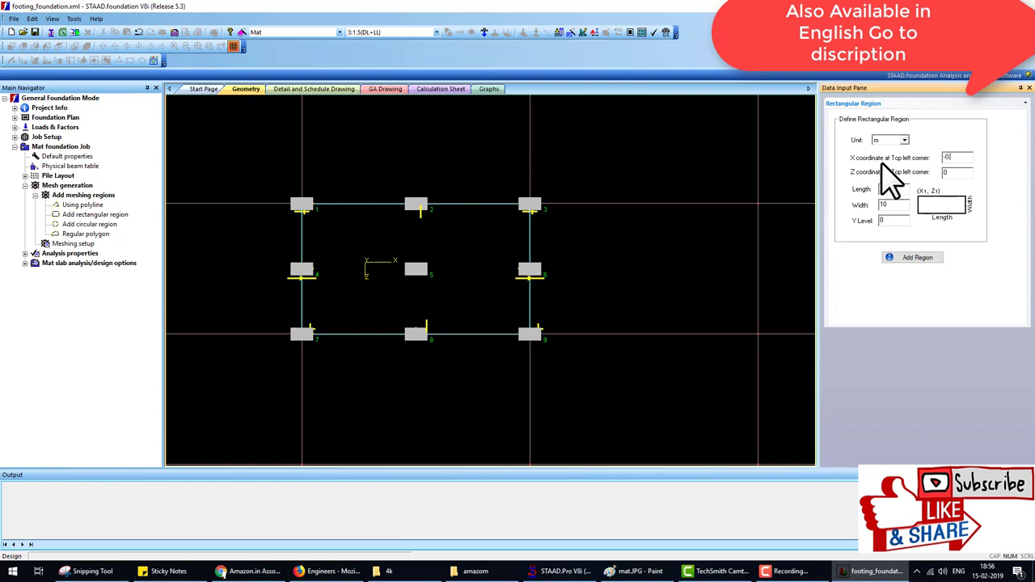
text(.3)
click(916, 257)
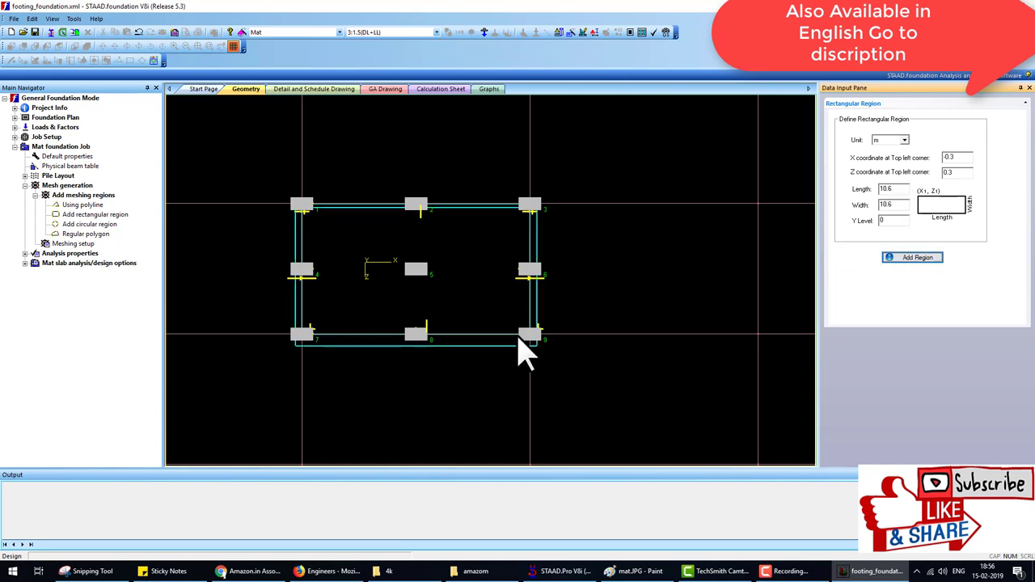
- Delete the original 10 m region, leaving the 10.6 m region enclosing all footings
click(489, 341)
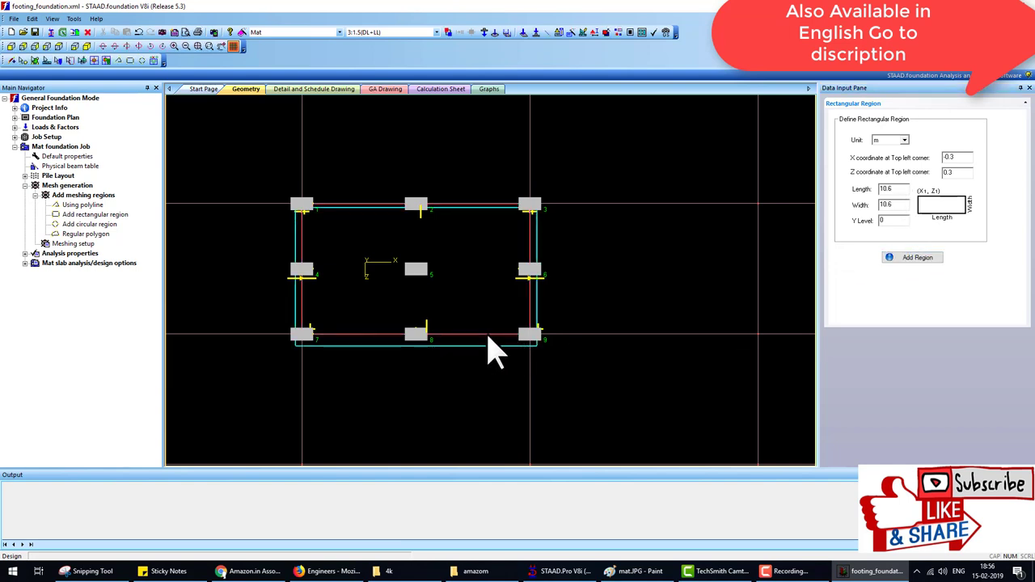
key(Delete)
key(Return)
key(Return)
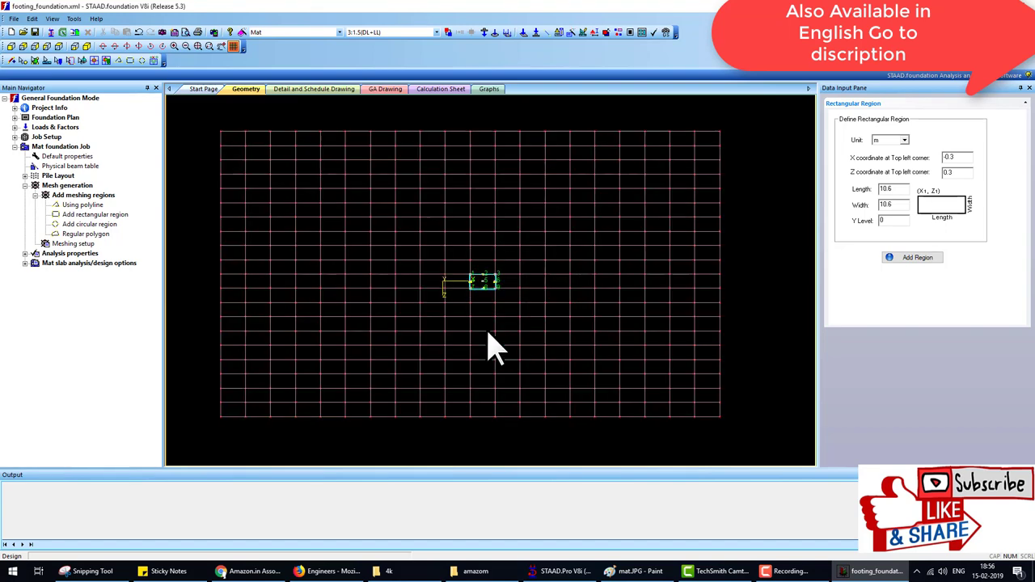
scroll(443, 319, up, 2)
scroll(480, 294, up, 3)
scroll(499, 300, up, 3)
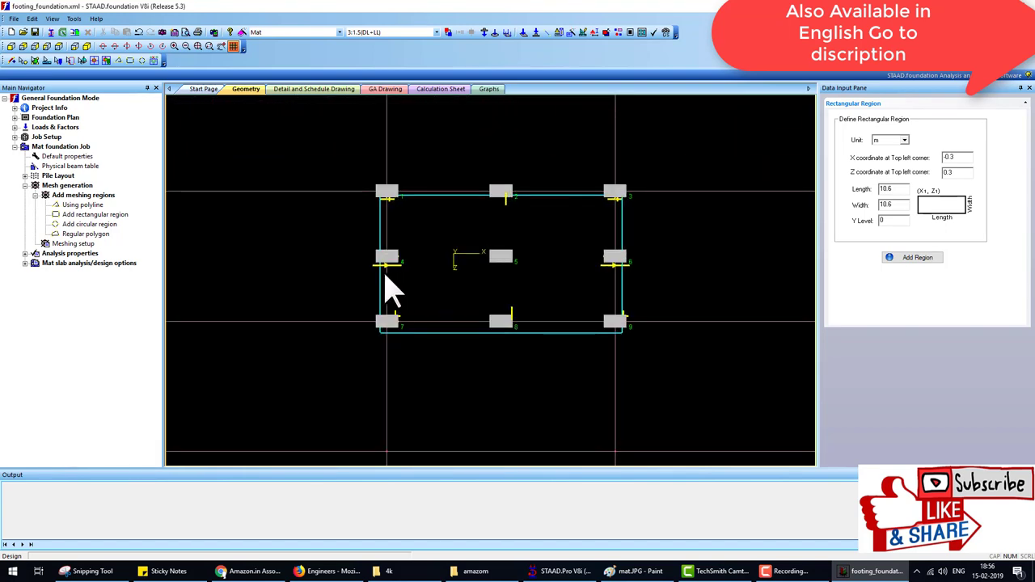
scroll(389, 284, up, 1)
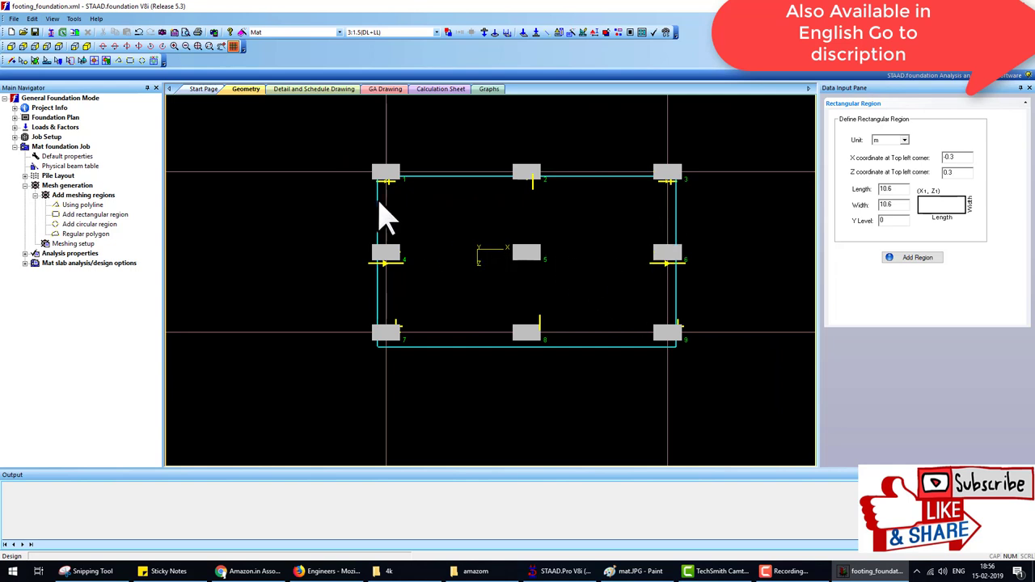
scroll(379, 203, up, 2)
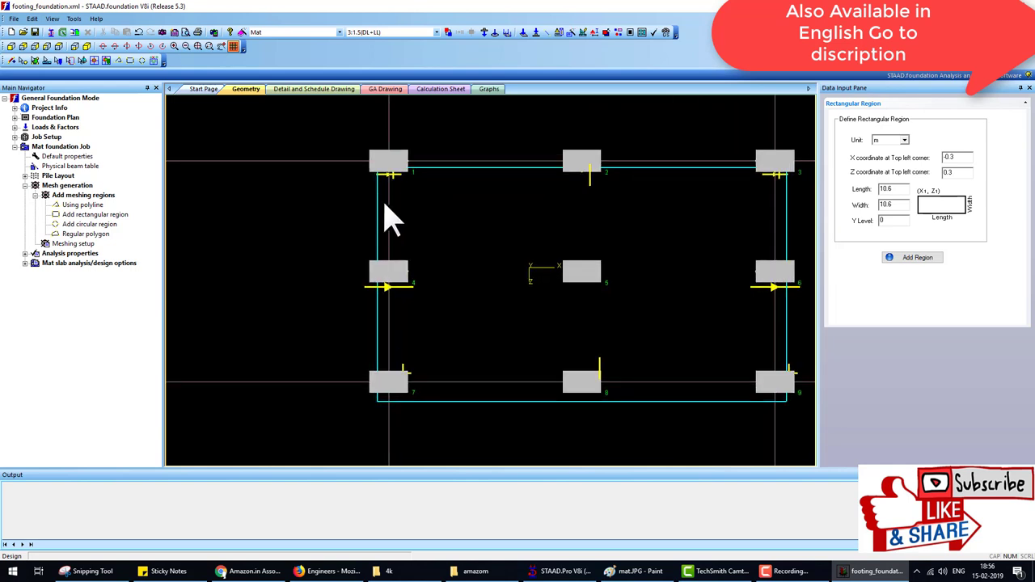
scroll(507, 267, down, 1)
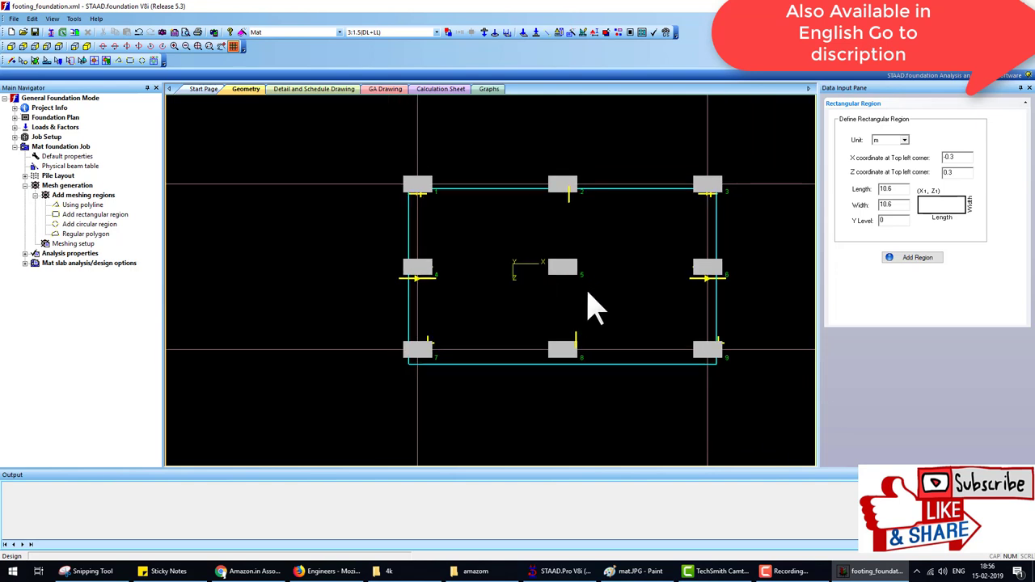
- Add the enlarged mesh region as a boundary with Region Identifier mat
click(57, 245)
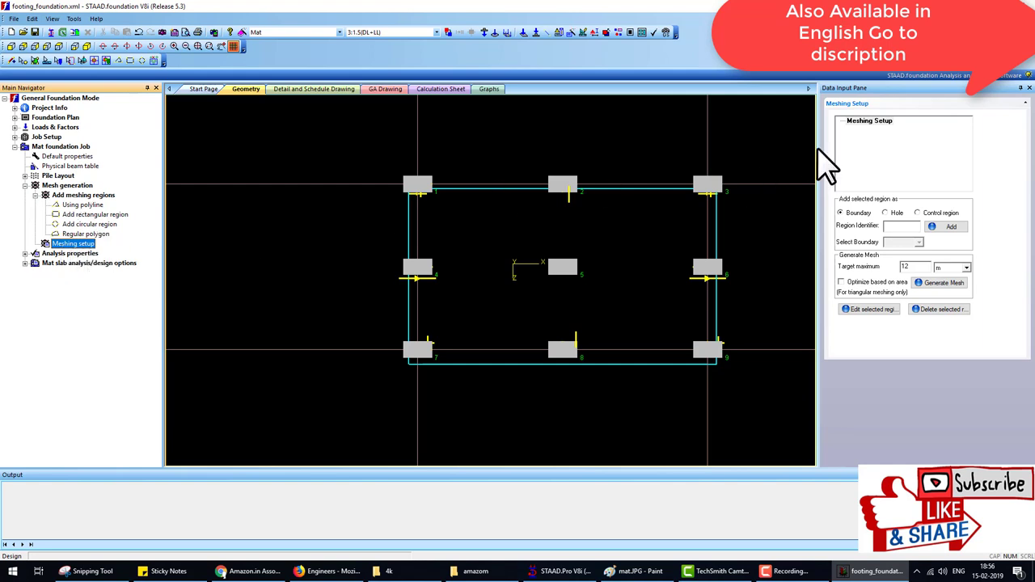
click(717, 236)
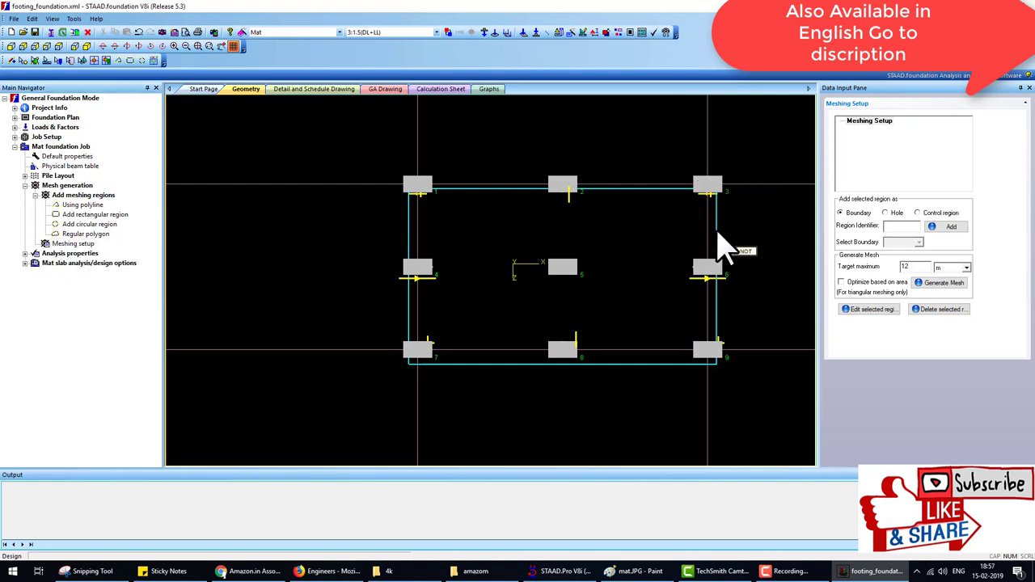
click(903, 227)
text(mat)
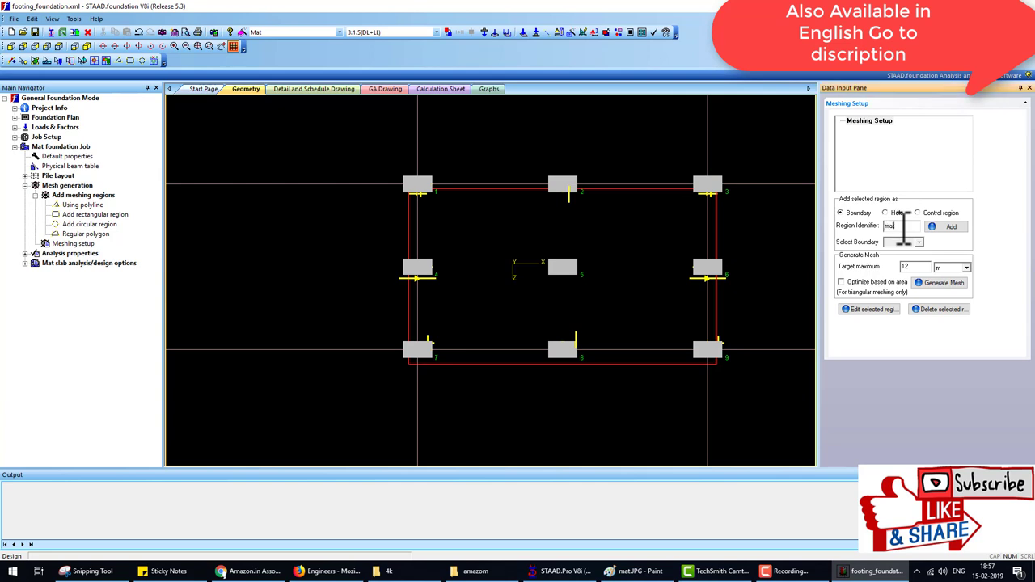
click(948, 227)
click(862, 129)
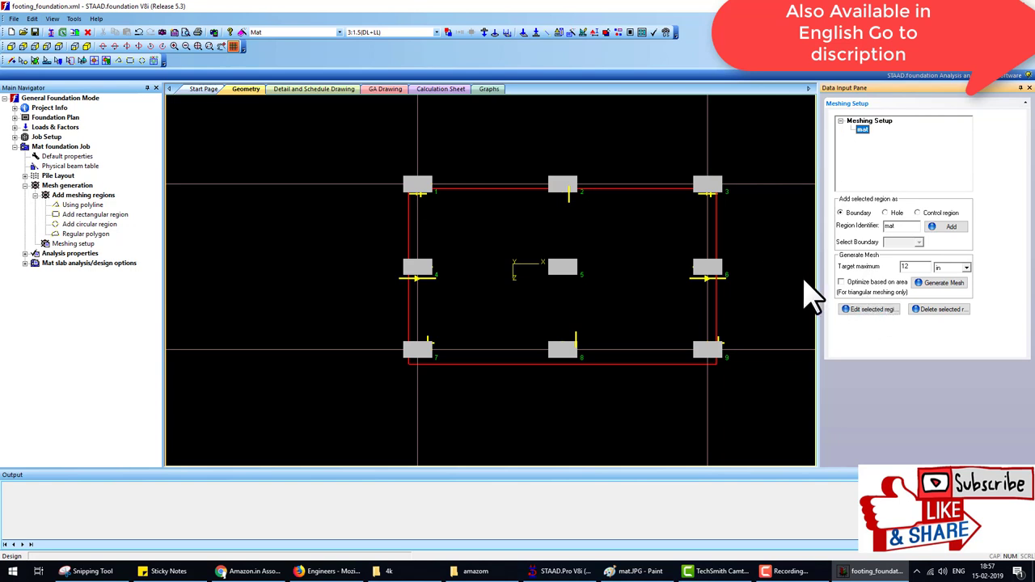
- Generate a quadrilateral mesh inside the mat boundary
click(940, 284)
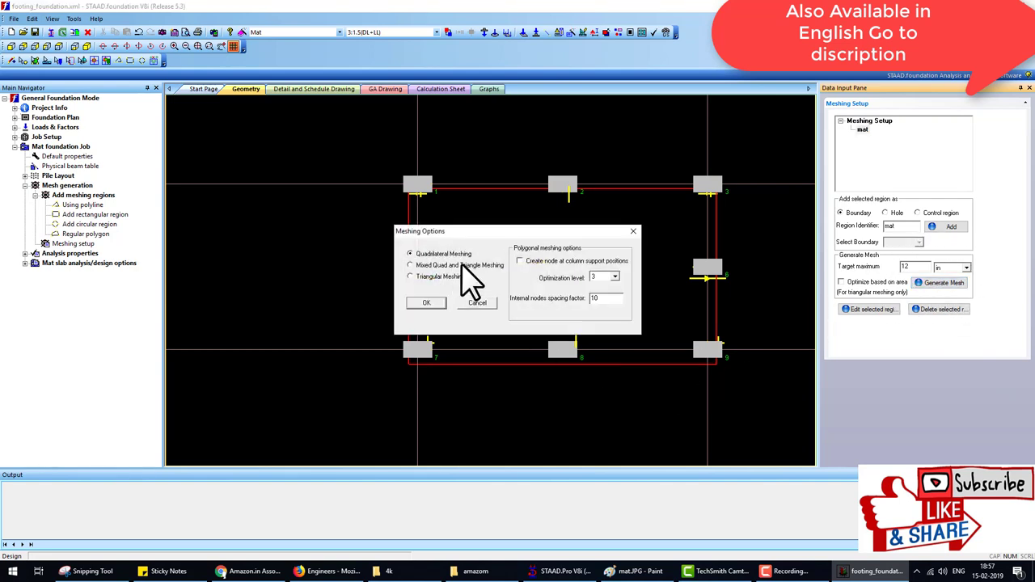
drag(490, 232, 366, 207)
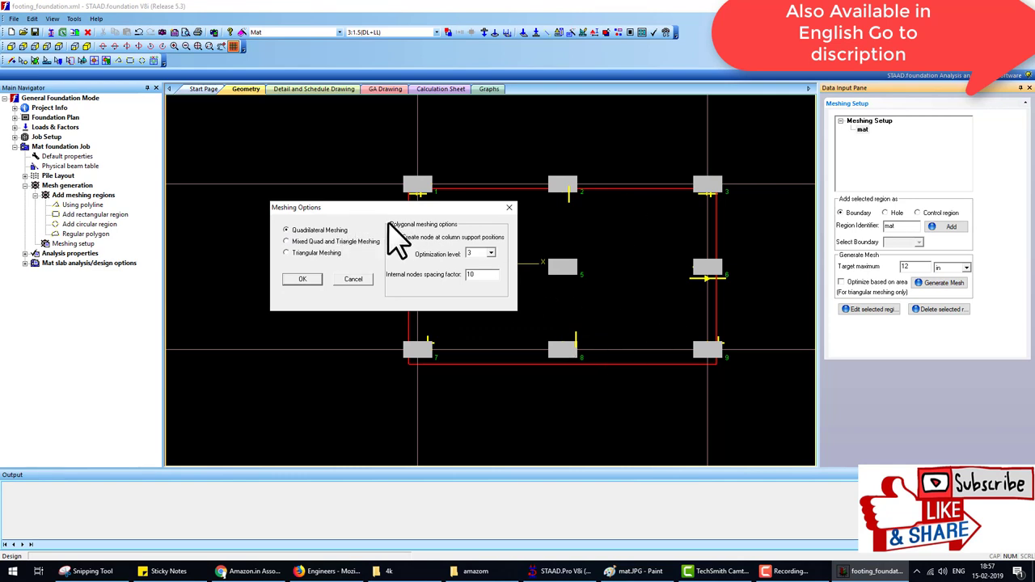
click(312, 253)
click(301, 279)
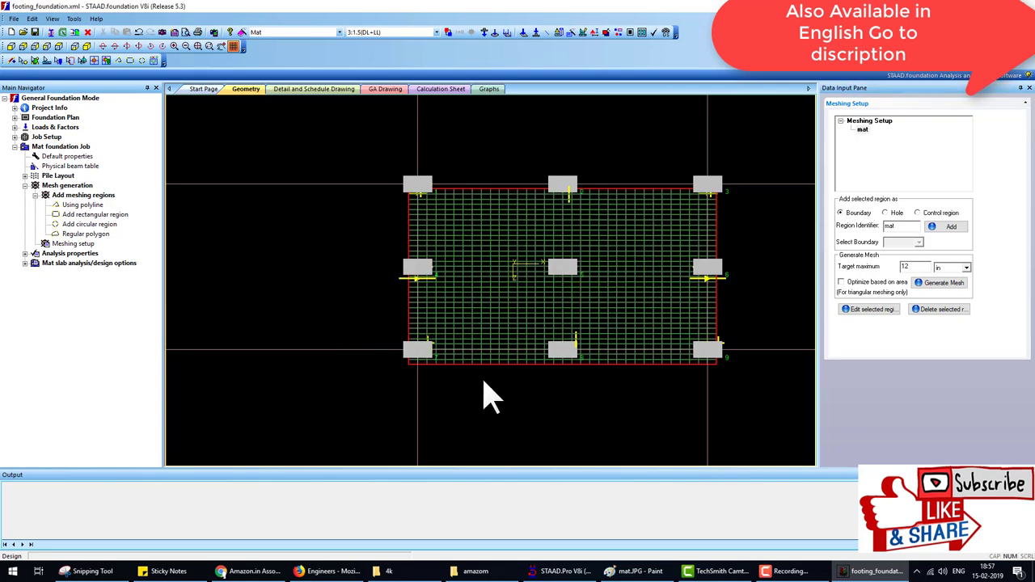
- View the meshed mat in isometric and check the 0.300 m slab thickness and soil subgrade properties
click(81, 46)
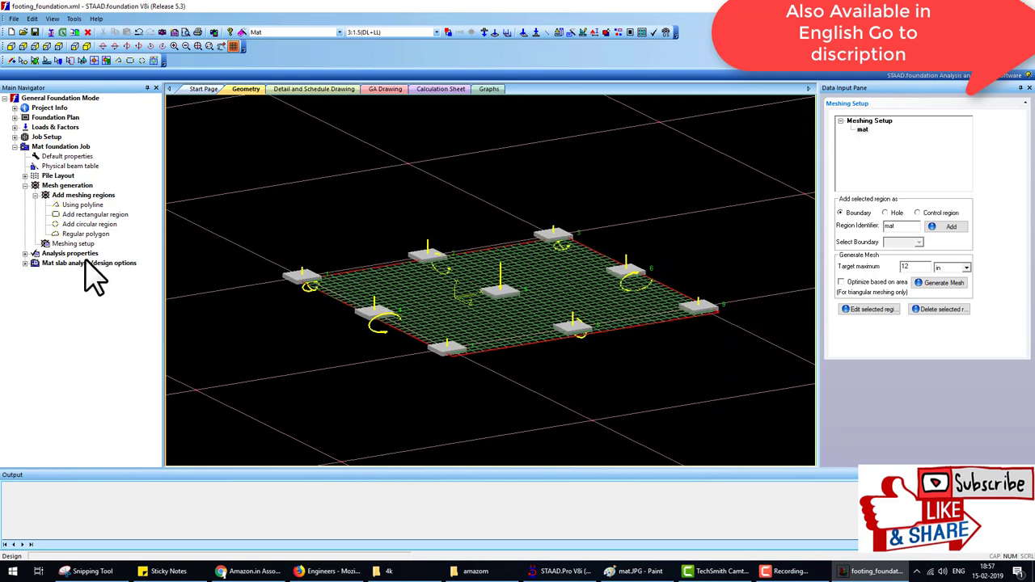
click(25, 253)
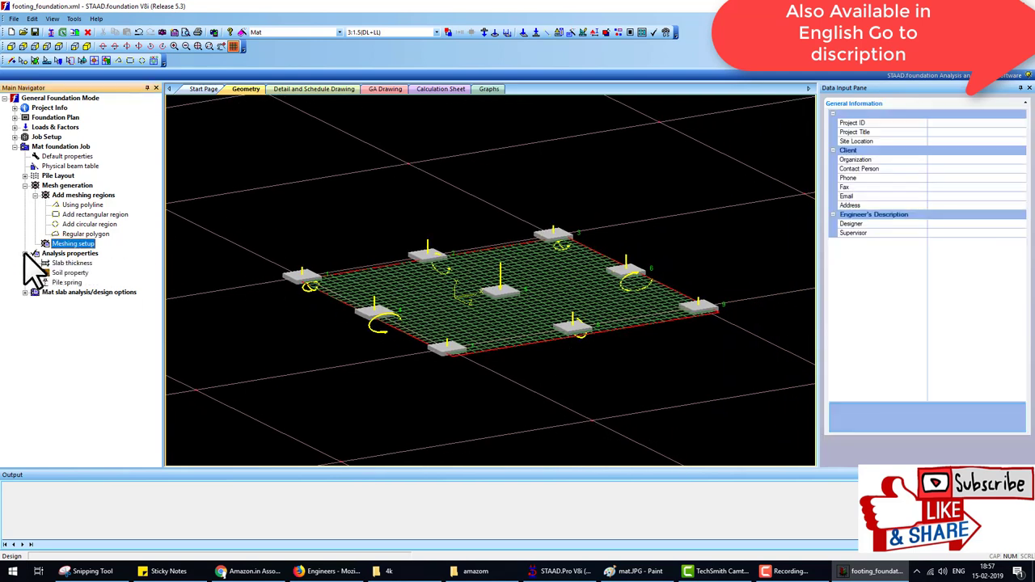
click(70, 264)
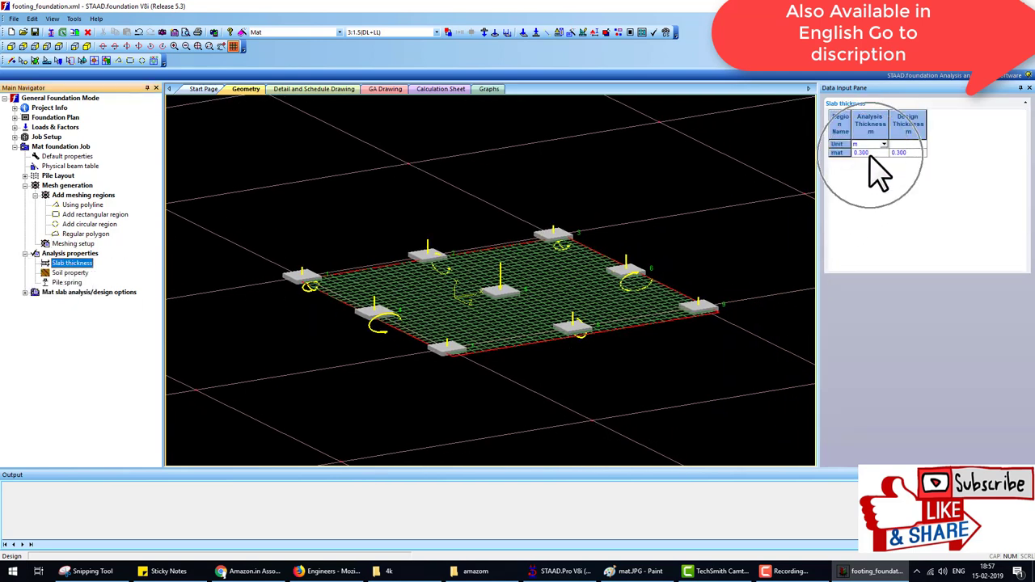
click(73, 274)
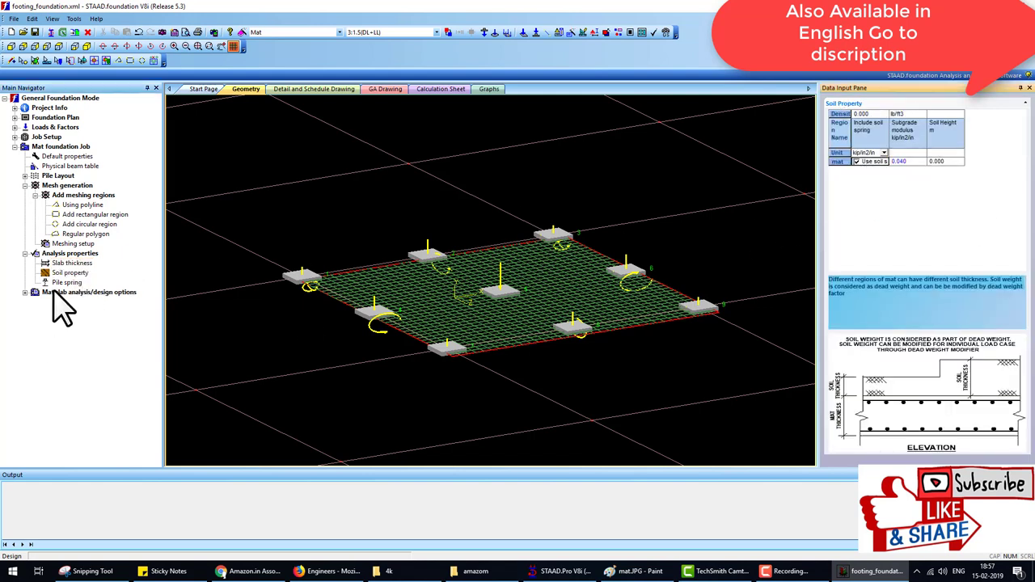
- Run the mat slab analysis and design, confirming with Yes
click(26, 293)
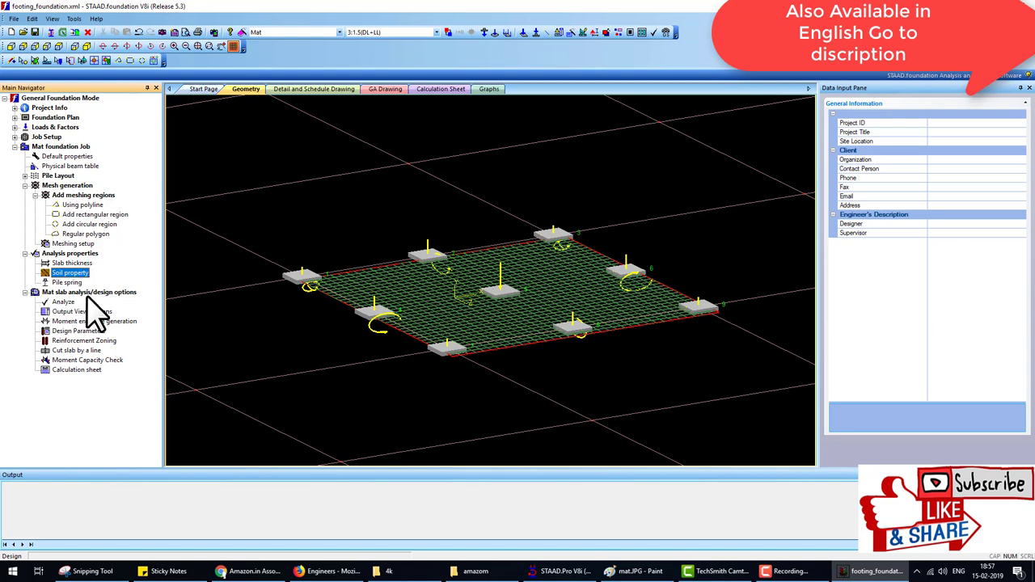
click(63, 302)
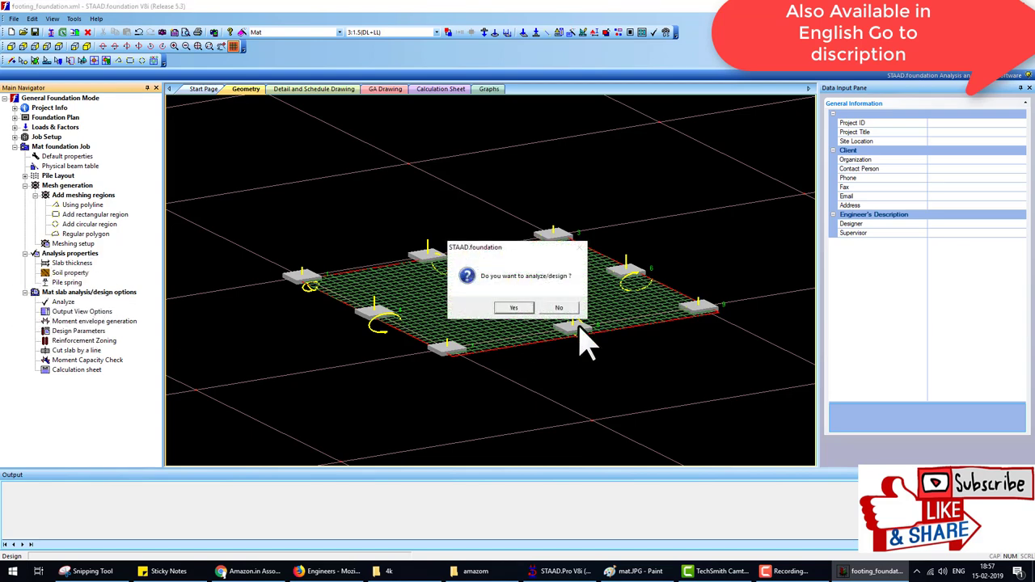
click(516, 309)
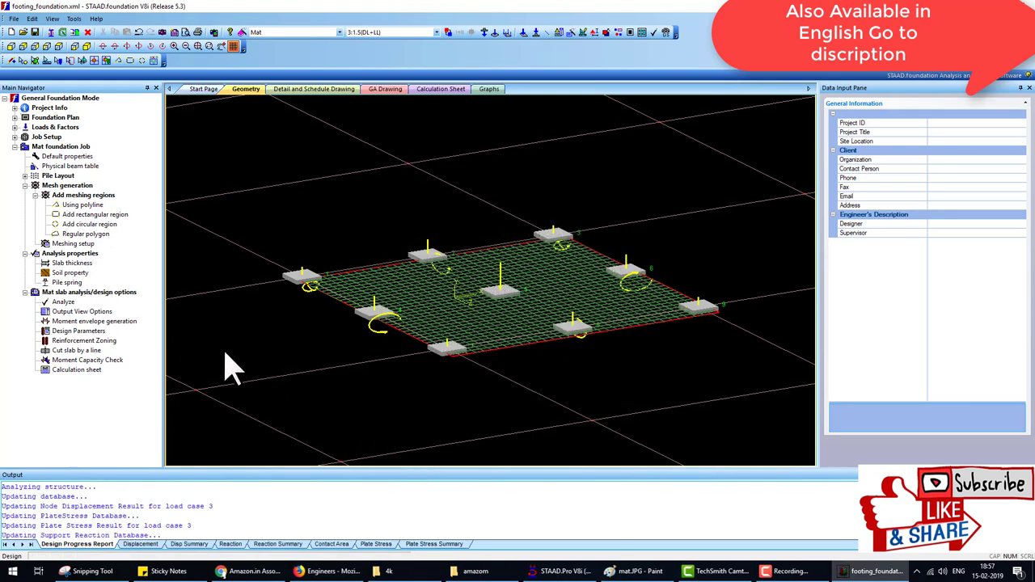
- Display the analysis results as Max Absolute plate stress contours
click(86, 312)
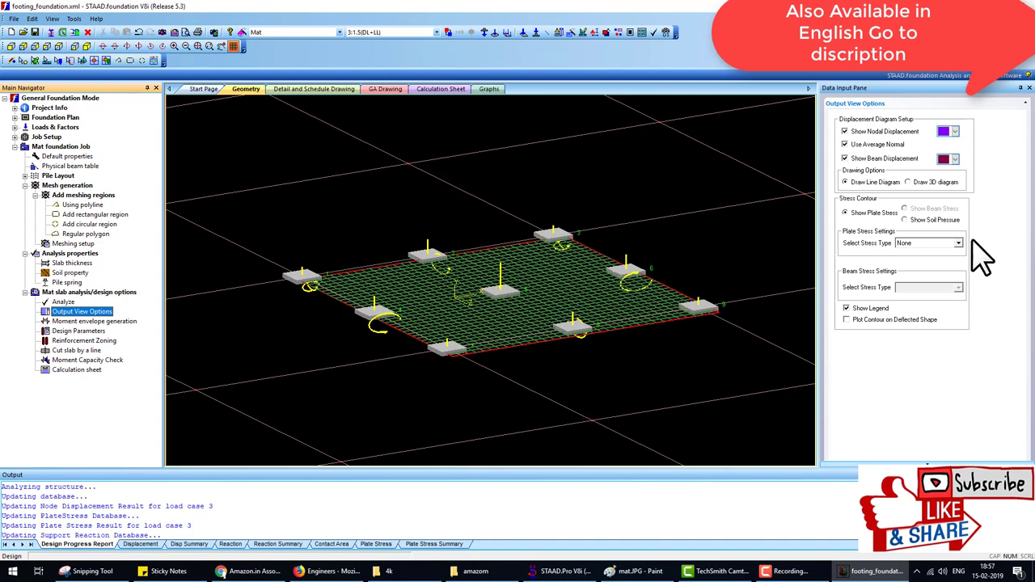
click(934, 242)
click(917, 260)
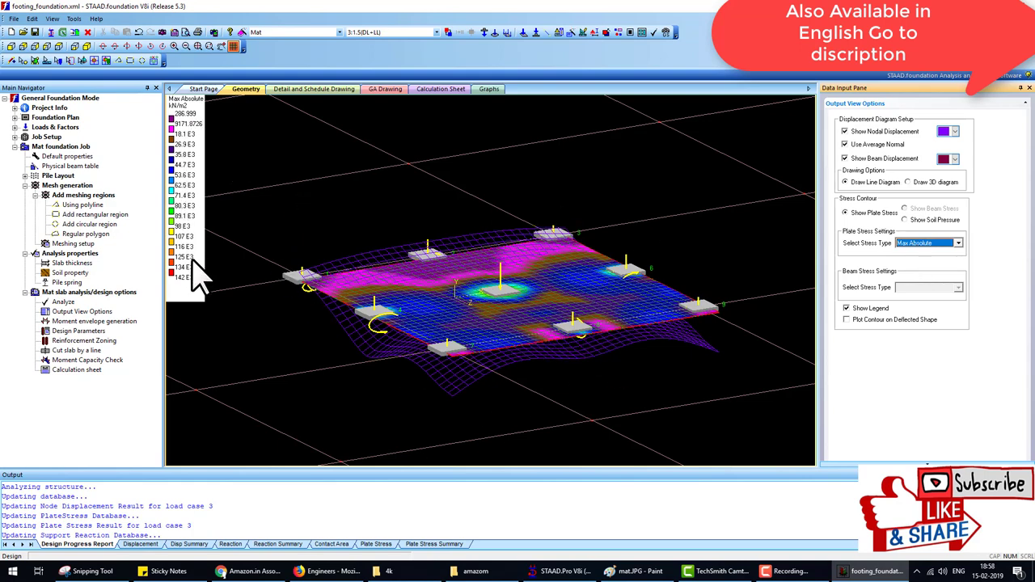
- Show the deflected mat as a 3D surface with Max Top plate stress contours
click(916, 182)
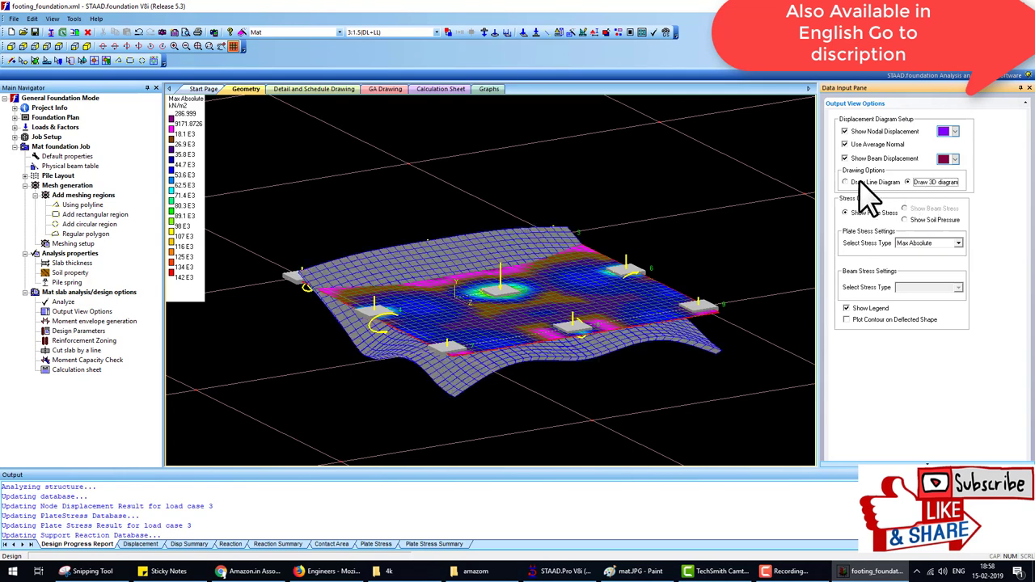
click(859, 182)
click(916, 183)
click(920, 244)
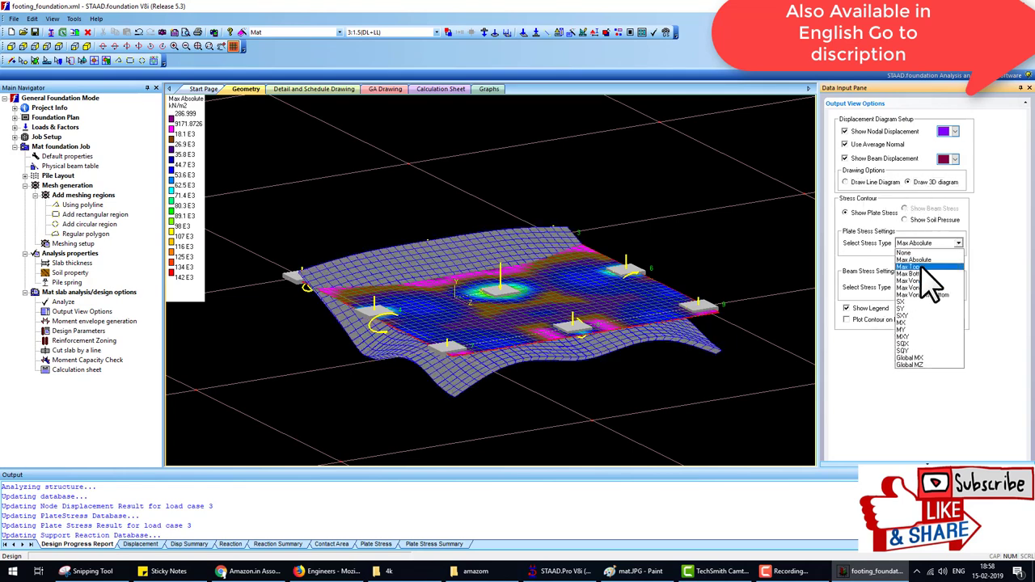
click(913, 267)
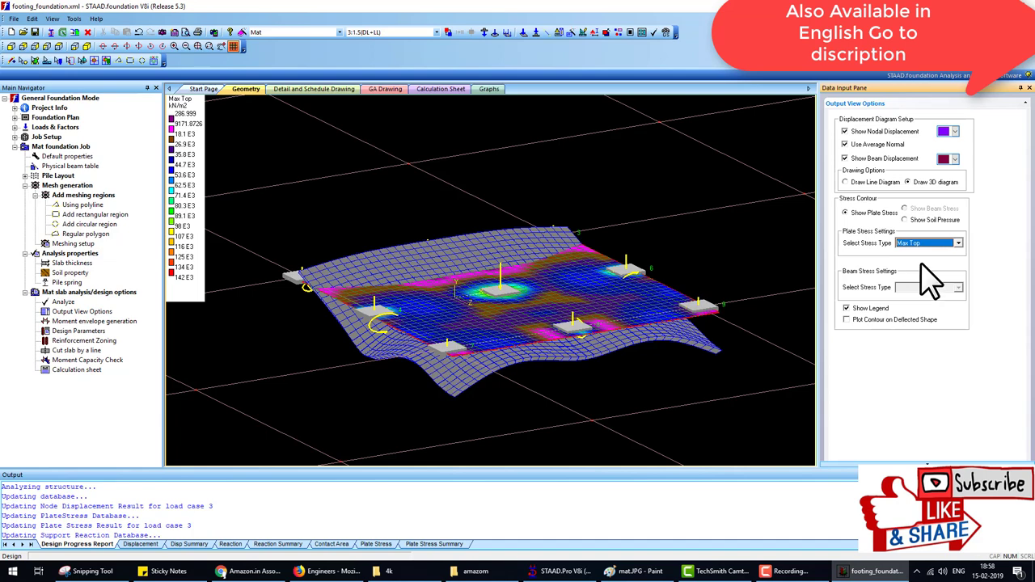
click(81, 322)
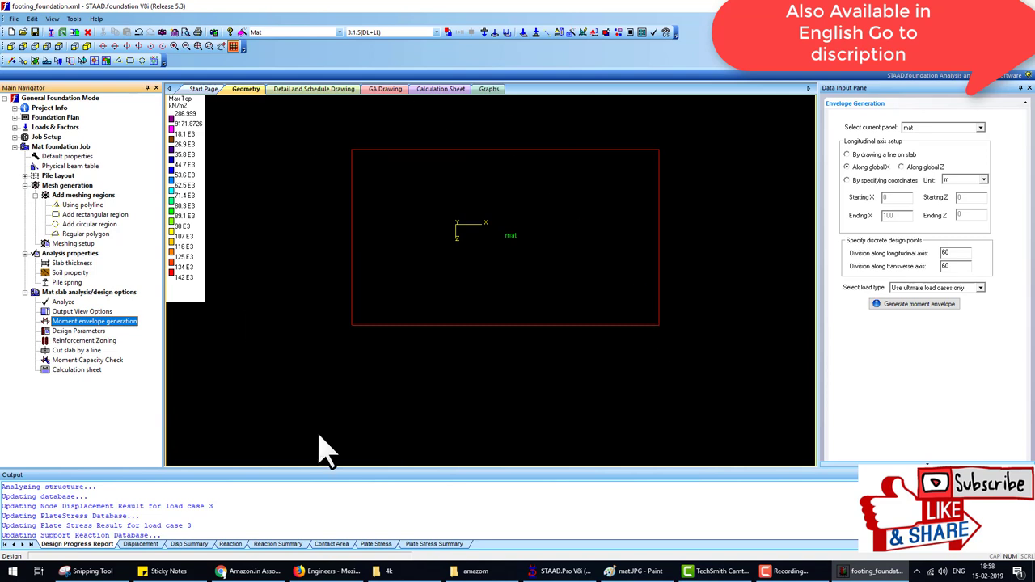
- Generate the moment envelope using all load cases
click(967, 289)
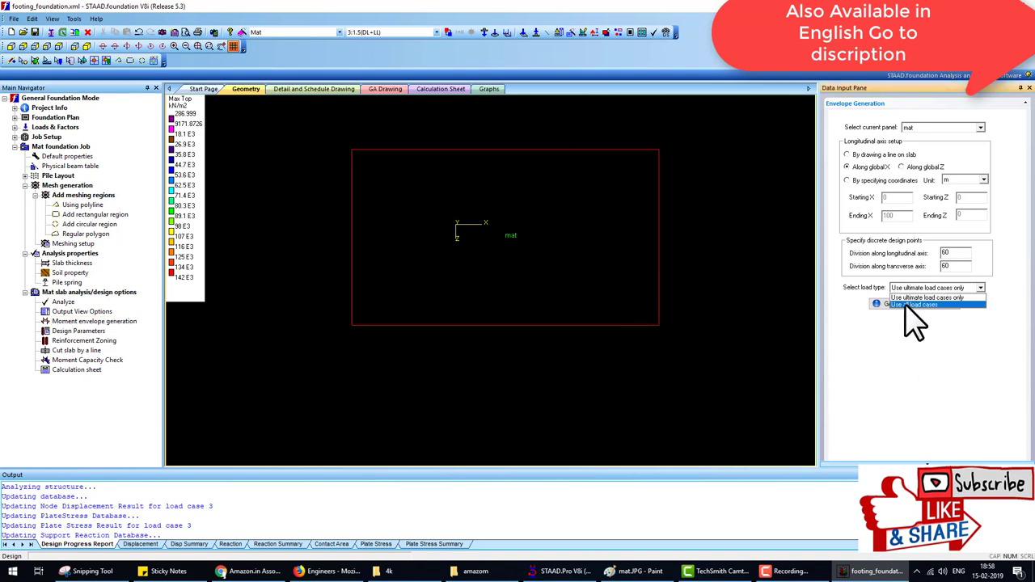
click(907, 306)
click(906, 304)
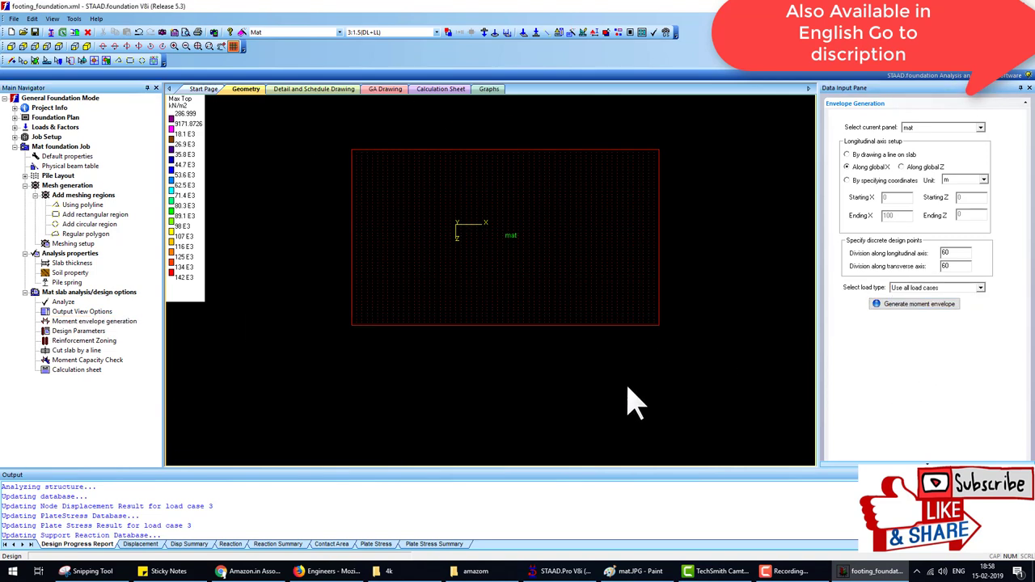
- Design the mat slab (Fy 415, Fc 25 MPa) and review the all-Failed reinforcement summary
click(90, 332)
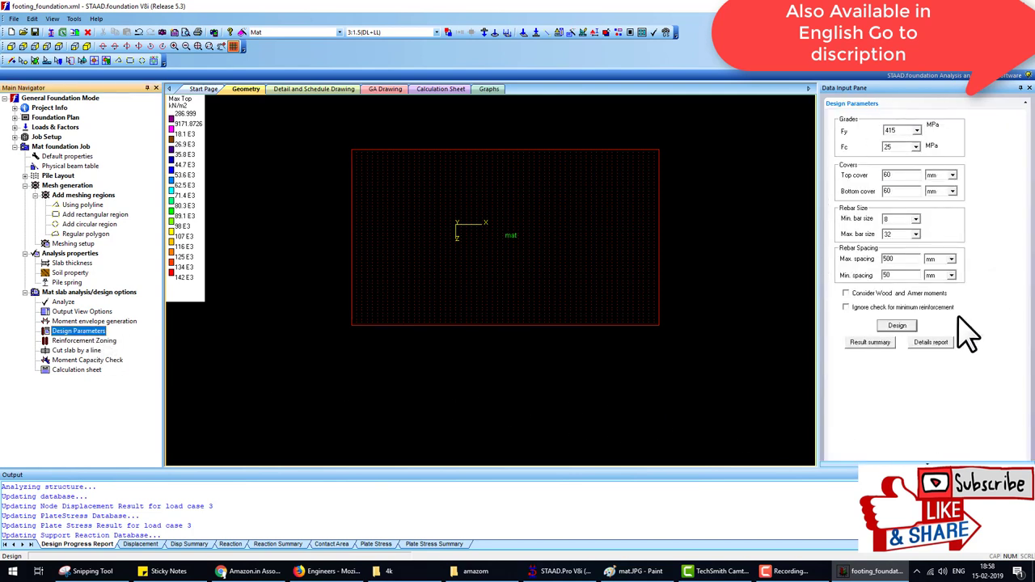
click(898, 325)
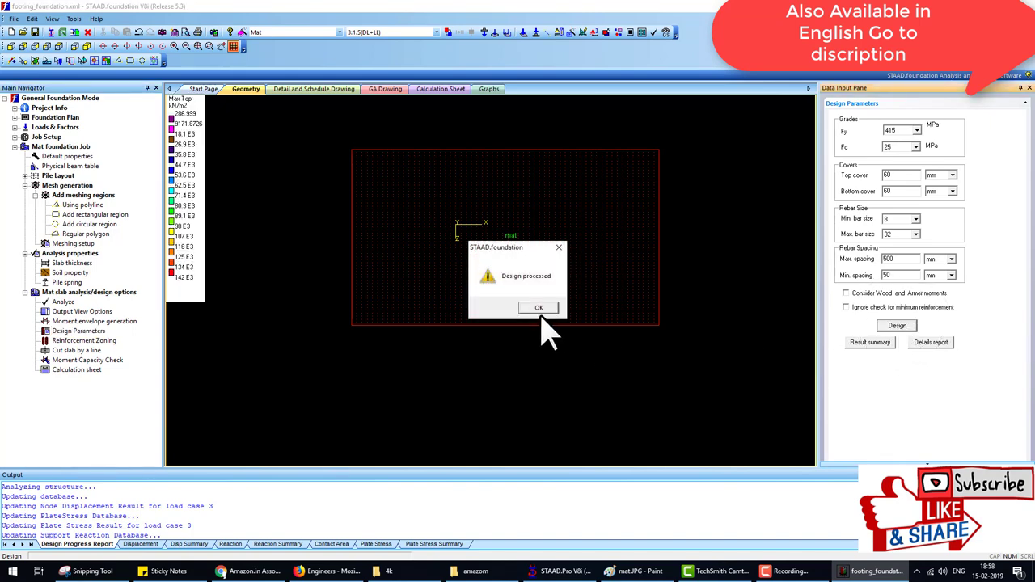
click(539, 309)
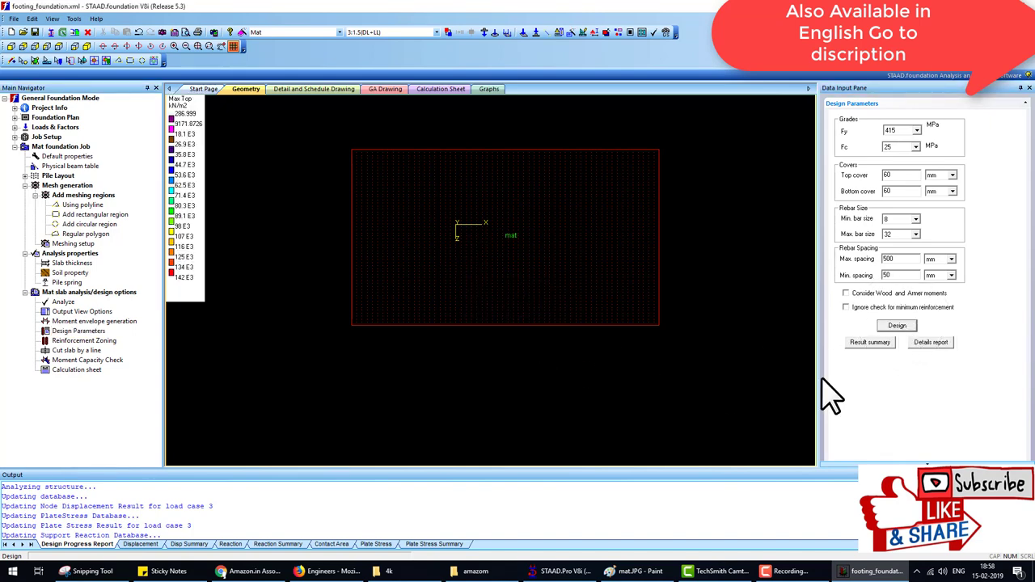
click(870, 342)
key(ctrl+shift+d)
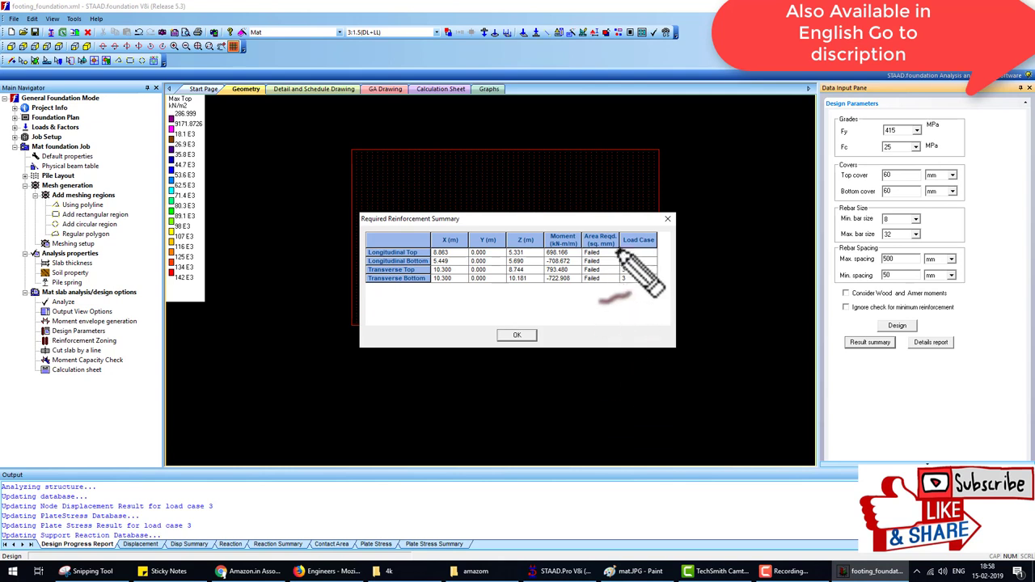
mouse_move(612, 278)
mouse_down()
mouse_move(599, 267)
mouse_move(612, 254)
mouse_move(570, 275)
mouse_move(602, 291)
mouse_up()
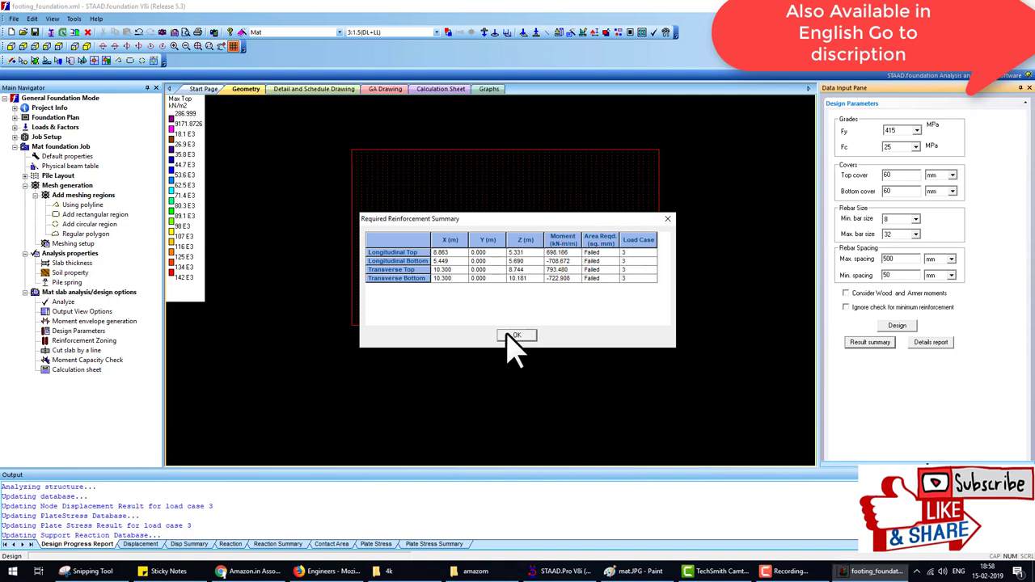
click(509, 335)
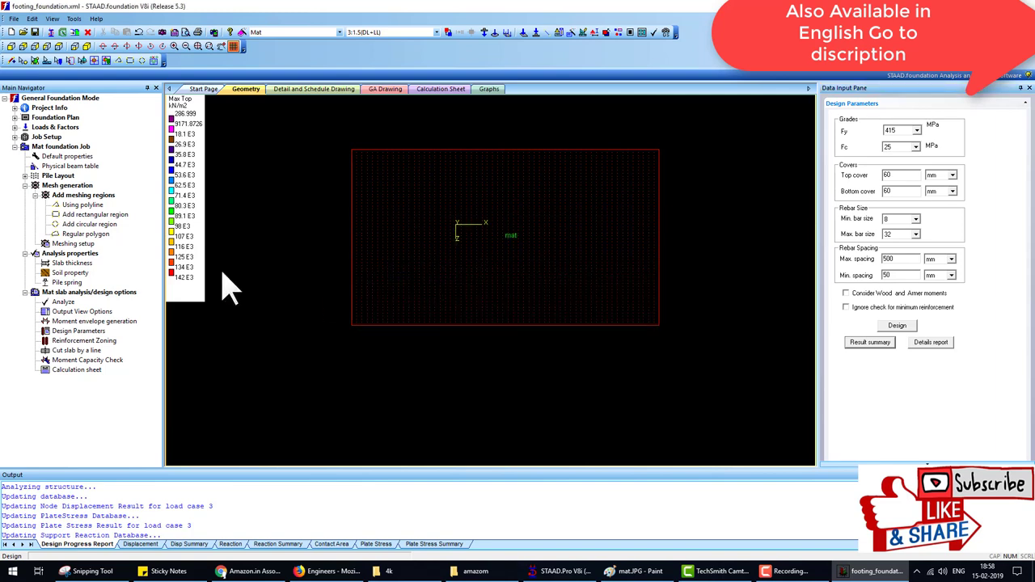
- Set the mat's analysis and design thickness to 1 m and rerun the analysis
click(78, 263)
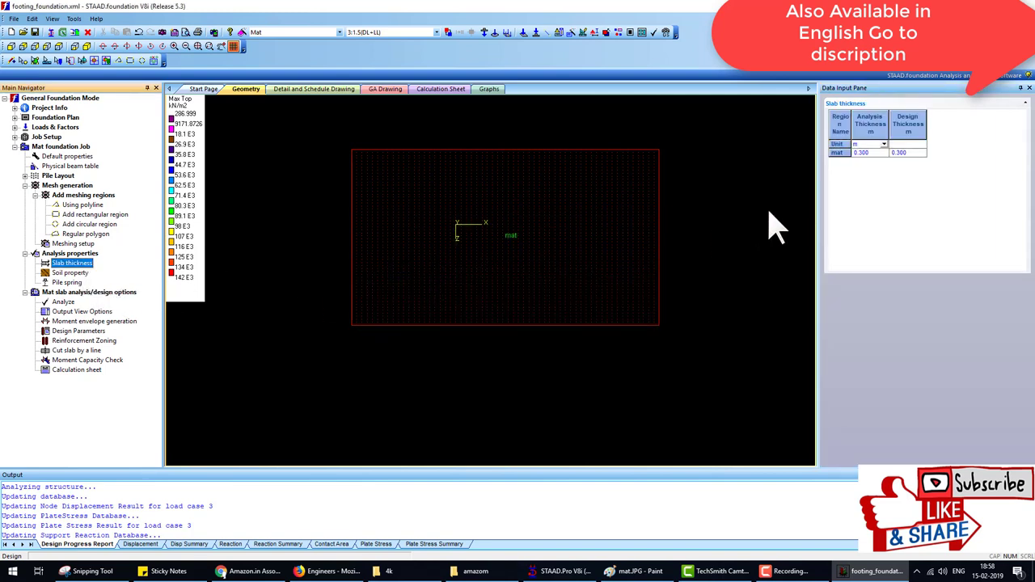
click(862, 153)
text(1)
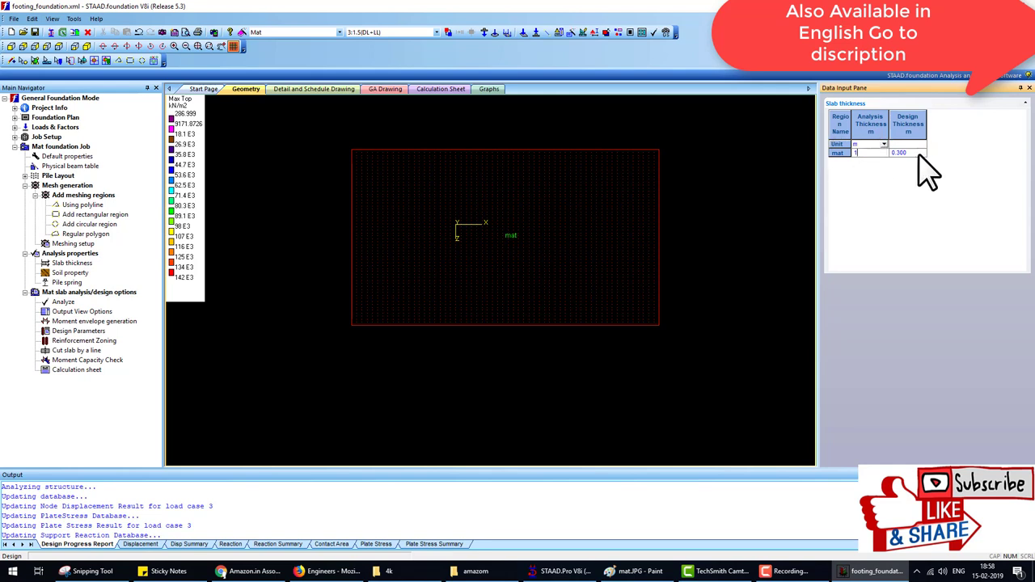
click(915, 153)
text(1)
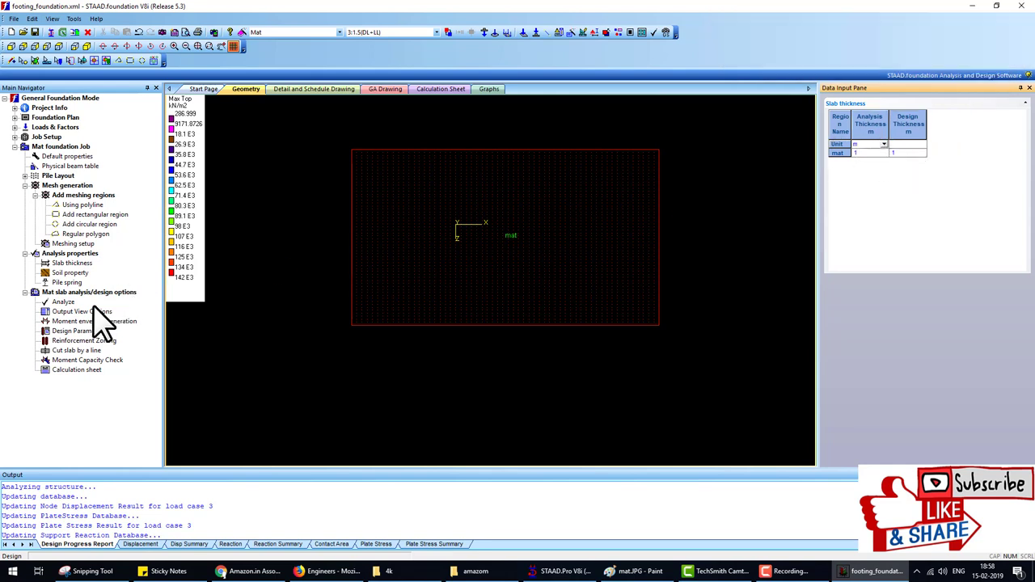
click(57, 304)
click(525, 308)
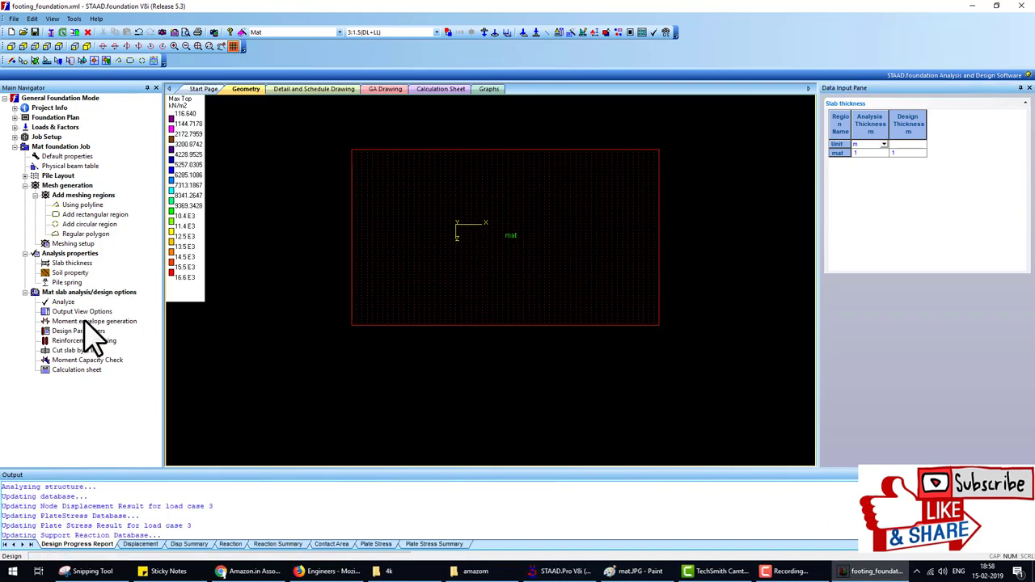
- Regenerate the moment envelope for the 1 m mat using all load cases
click(88, 321)
click(938, 287)
click(898, 307)
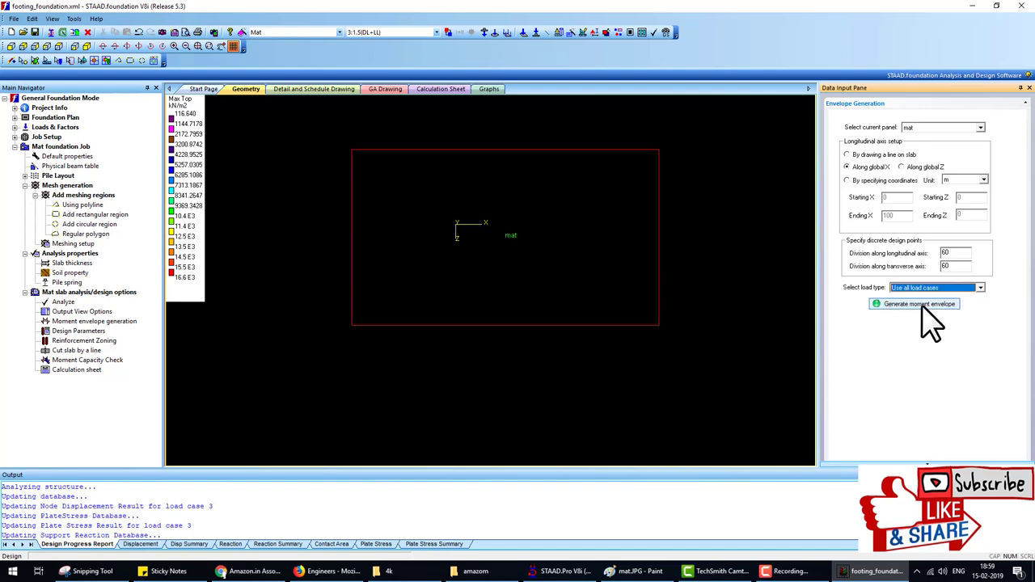
click(906, 304)
- Redesign the 1 m mat and review required reinforcement areas up to 11450 sq.mm
click(58, 330)
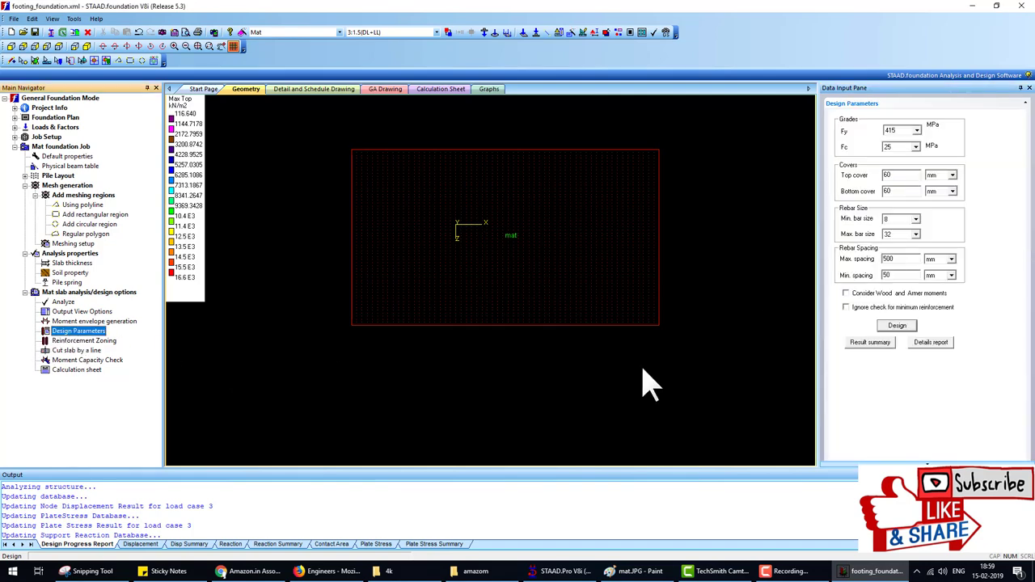
click(897, 325)
click(534, 305)
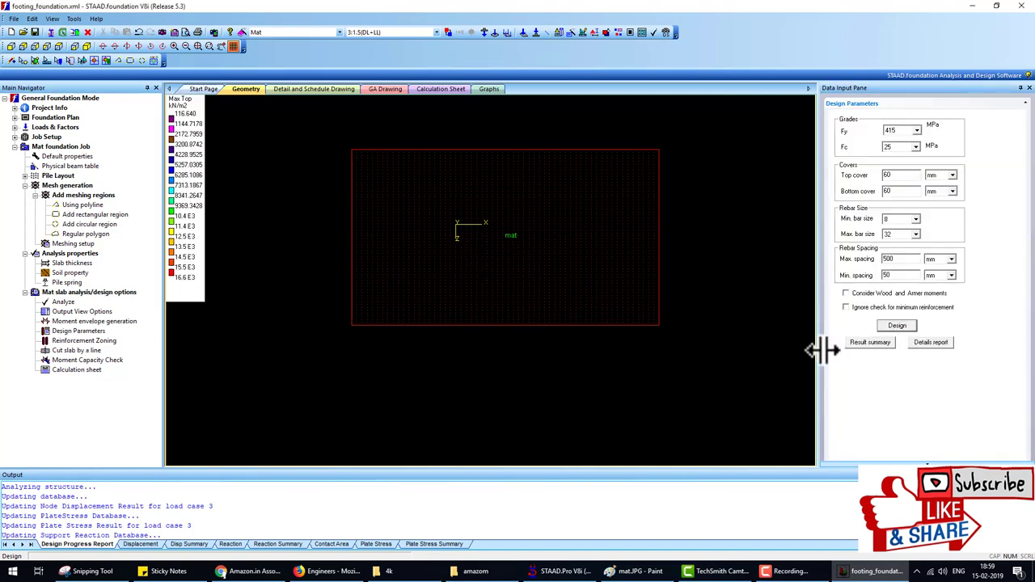
click(865, 342)
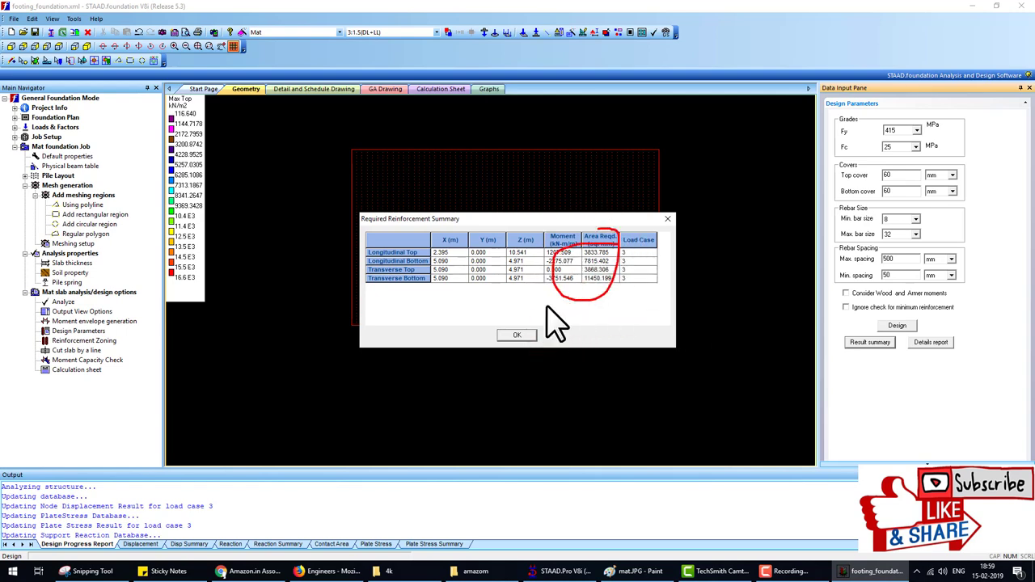
click(528, 334)
- Review the 1 m mat's required reinforcement summary again
click(81, 341)
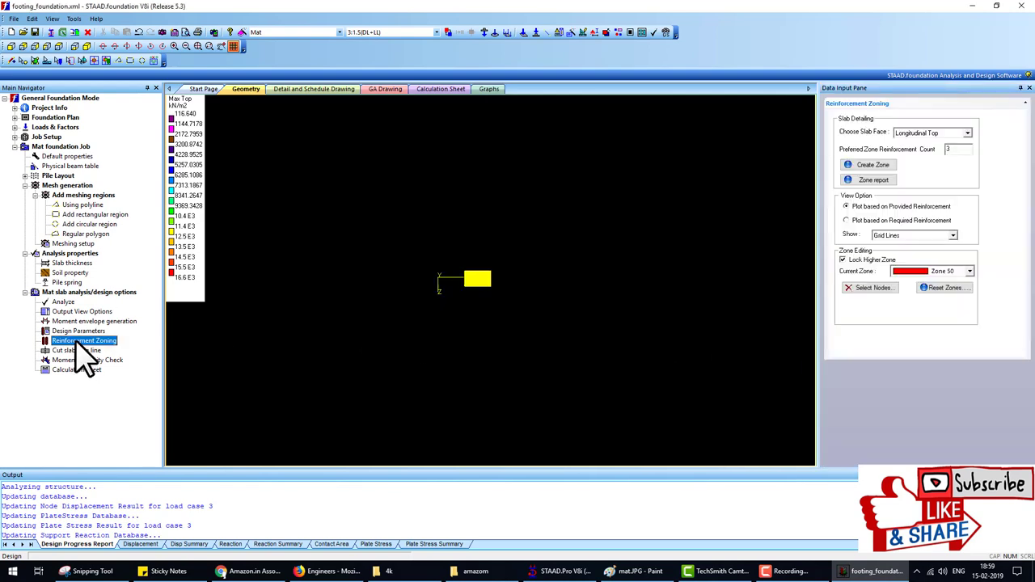
click(99, 331)
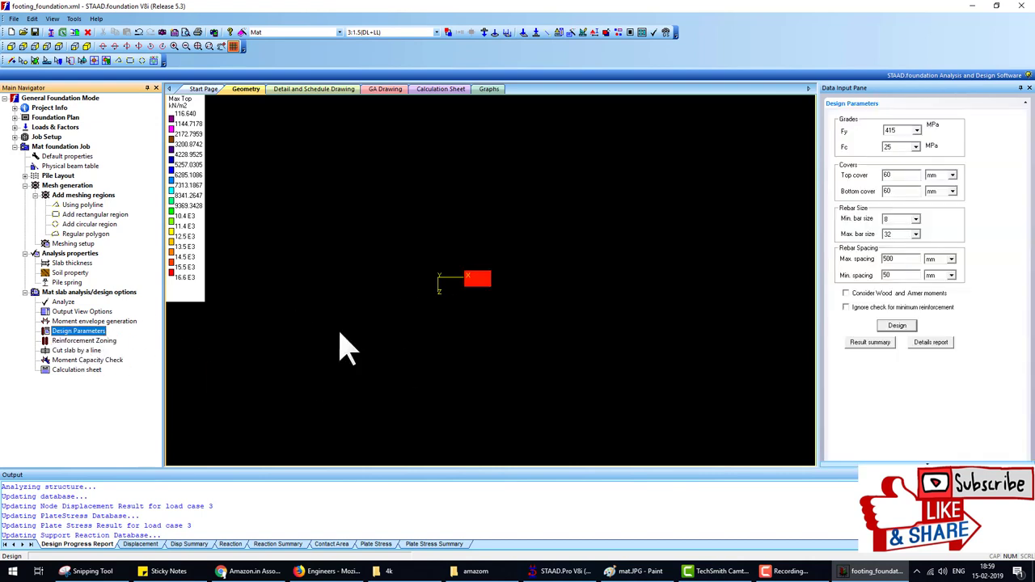
click(882, 341)
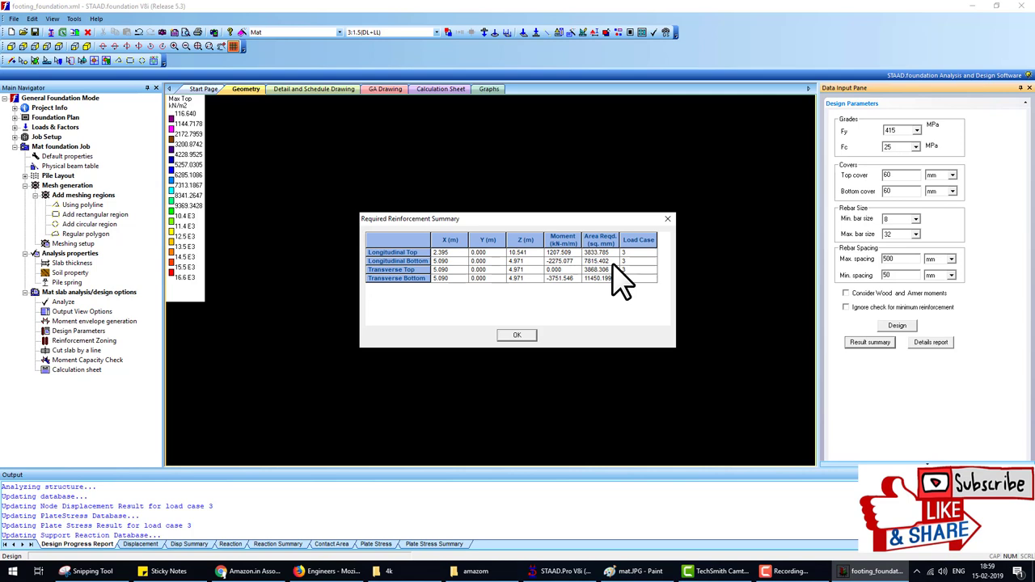
click(513, 336)
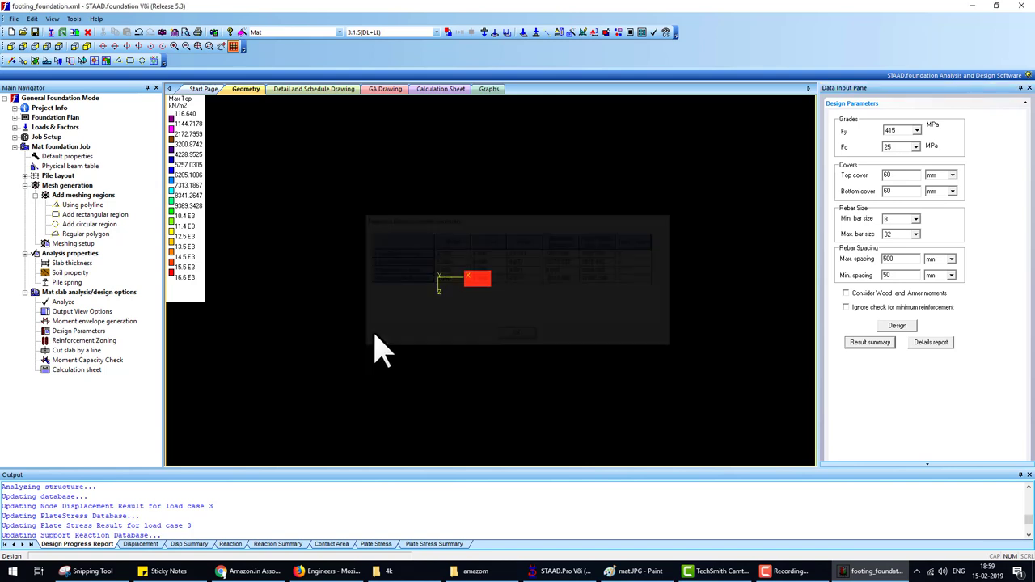
- Create reinforcement zones for the Longitudinal and Transverse Top and Bottom slab faces
click(84, 341)
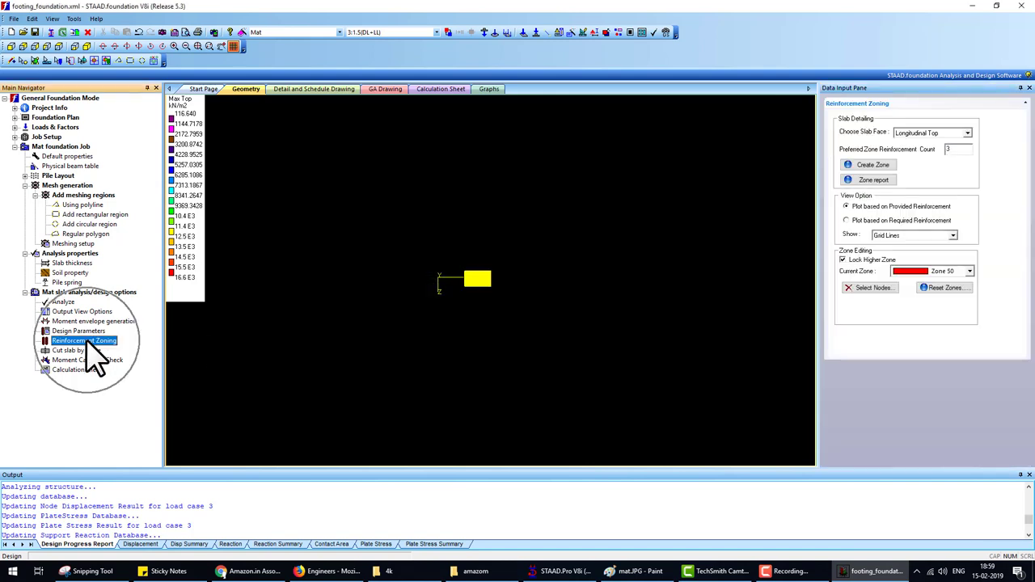
click(917, 134)
click(875, 165)
click(934, 133)
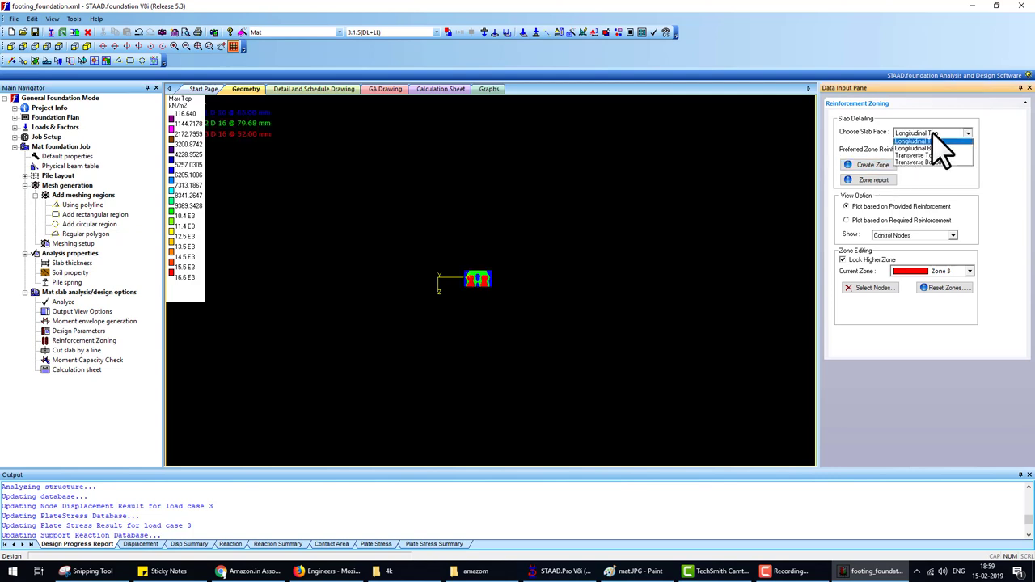
click(920, 151)
click(902, 134)
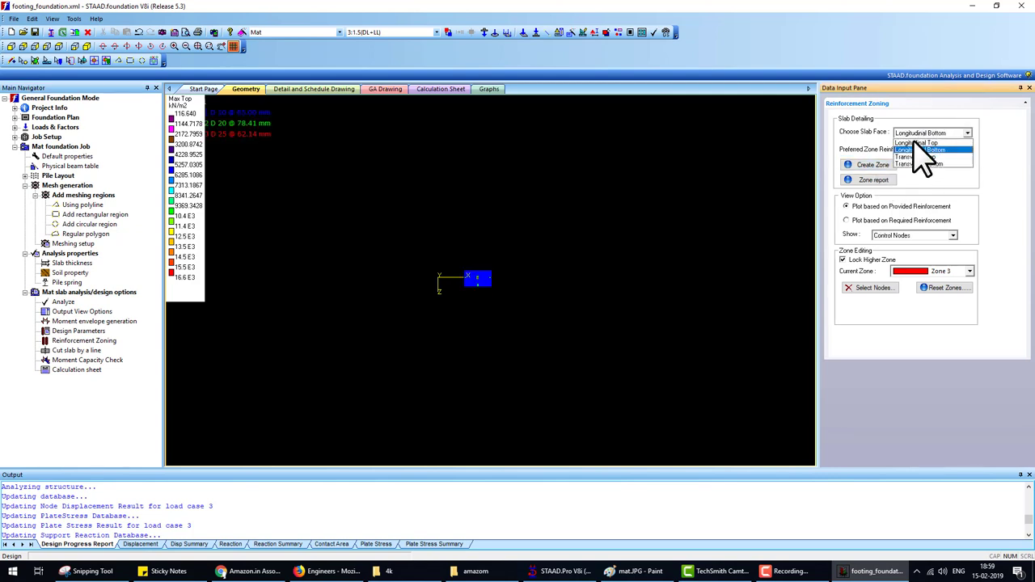
click(908, 157)
click(930, 134)
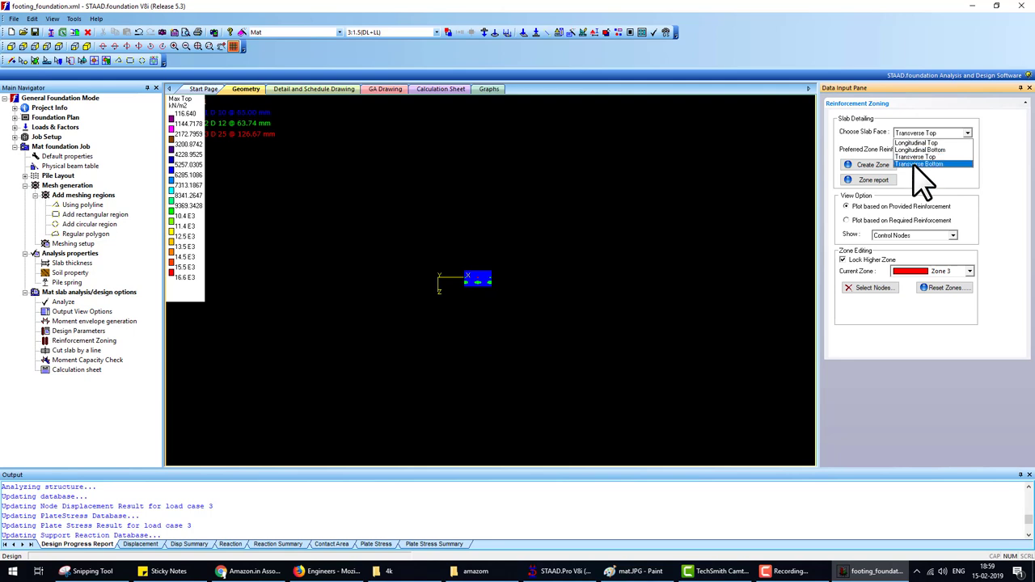
click(901, 164)
click(882, 168)
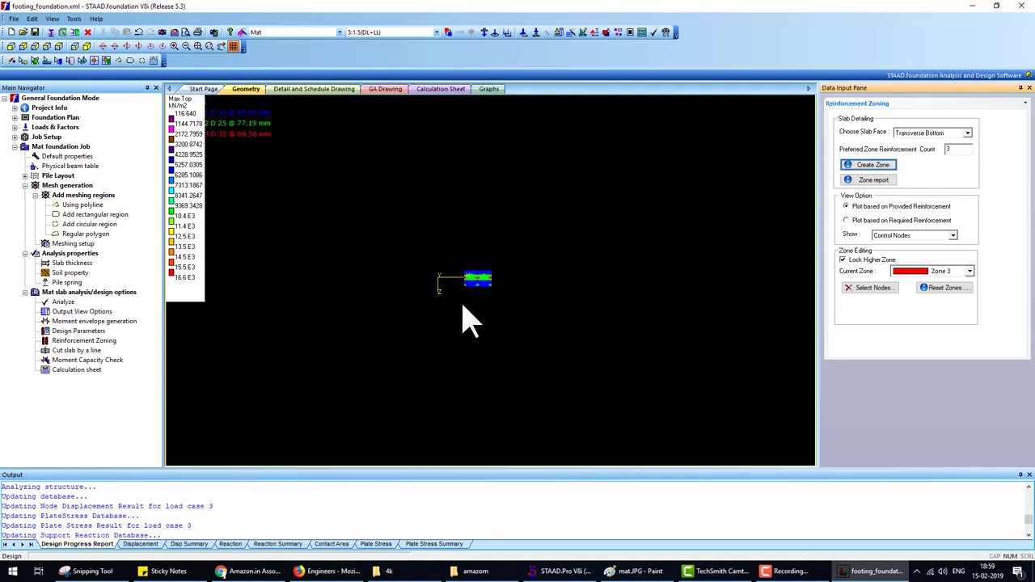
click(81, 360)
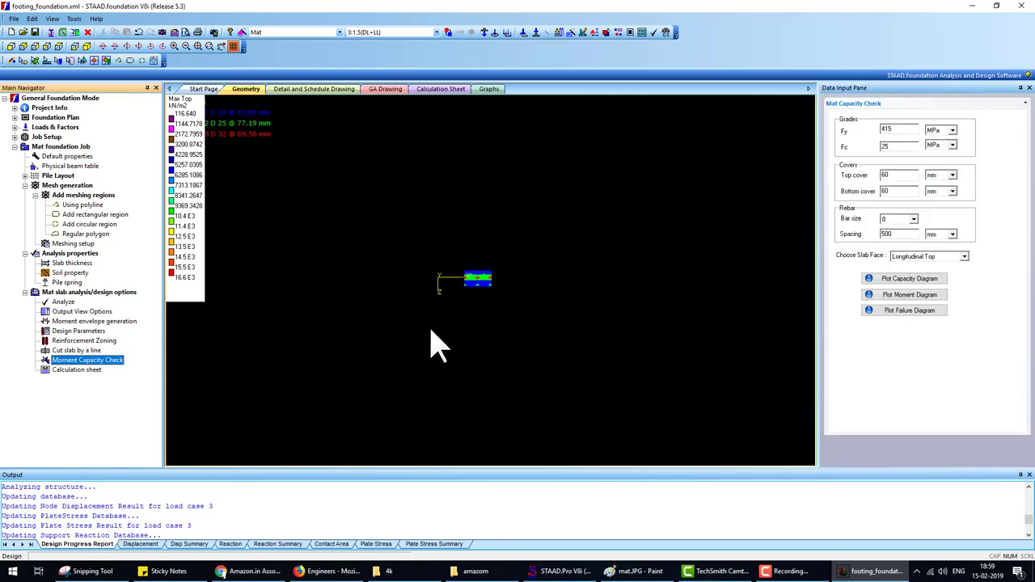
- Plot the slab's moment capacity, actual moments and failure diagram in isometric view
click(541, 331)
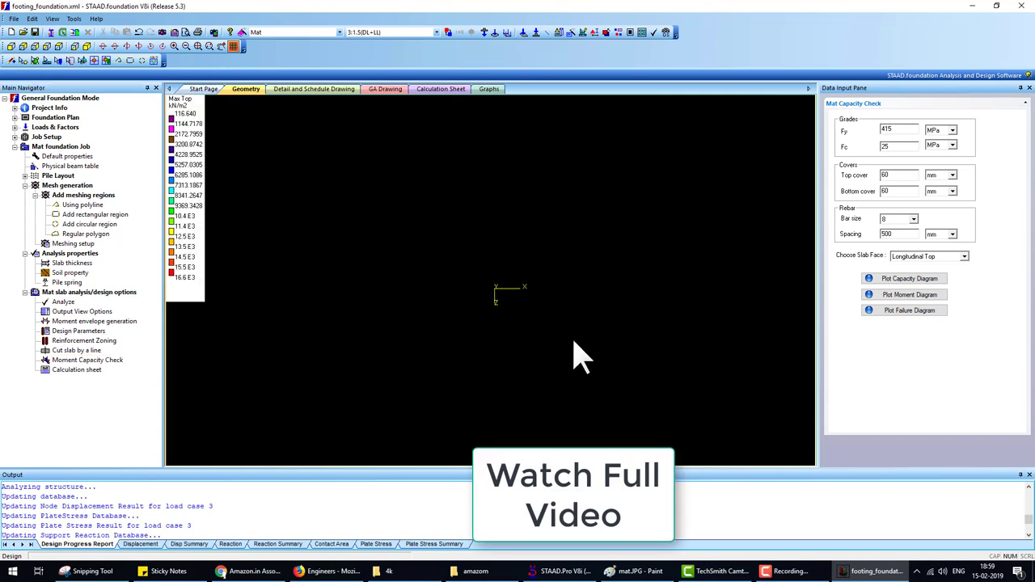
click(894, 282)
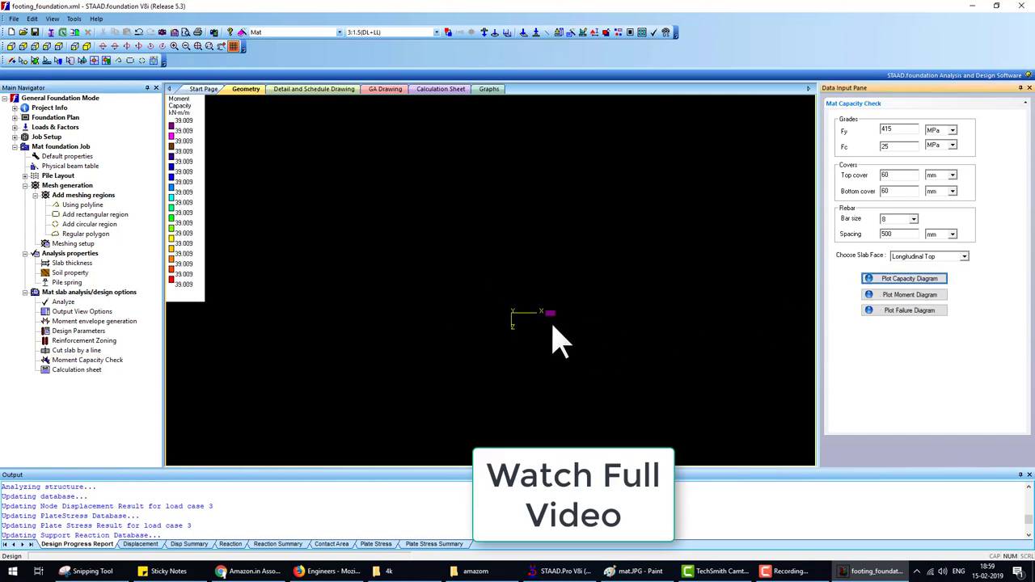
scroll(578, 319, up, 2)
scroll(526, 320, up, 2)
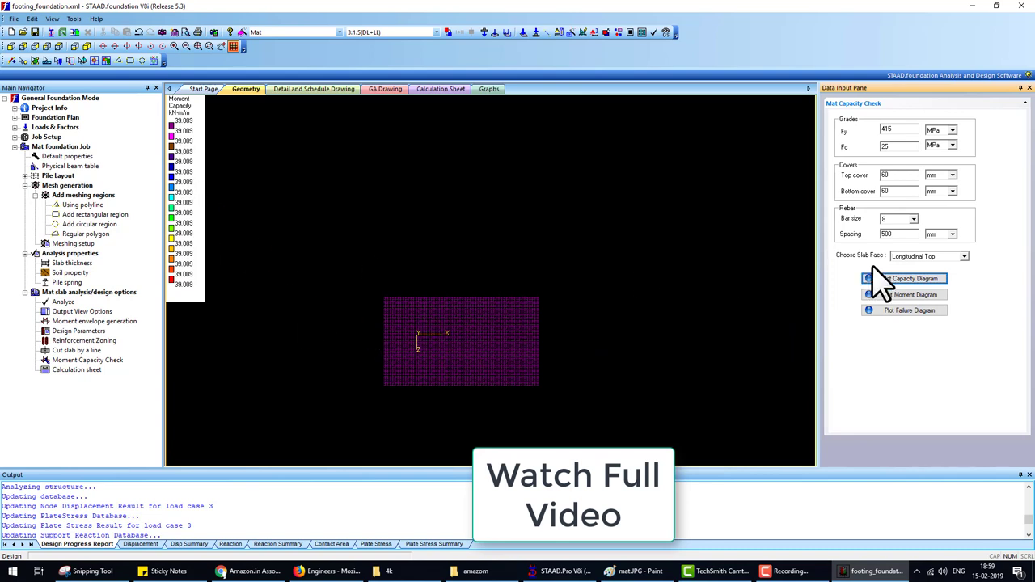
click(910, 295)
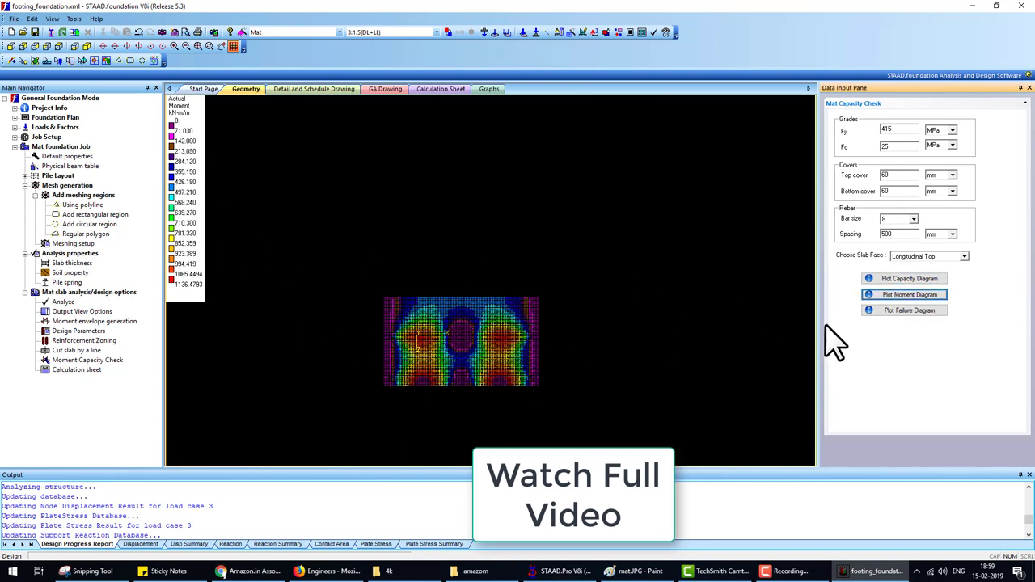
click(87, 46)
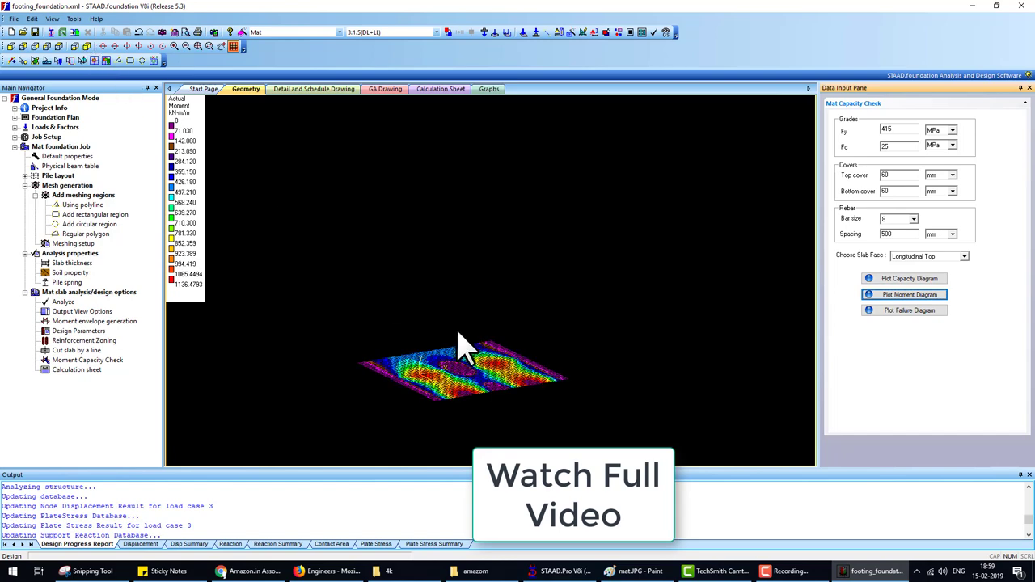
click(869, 312)
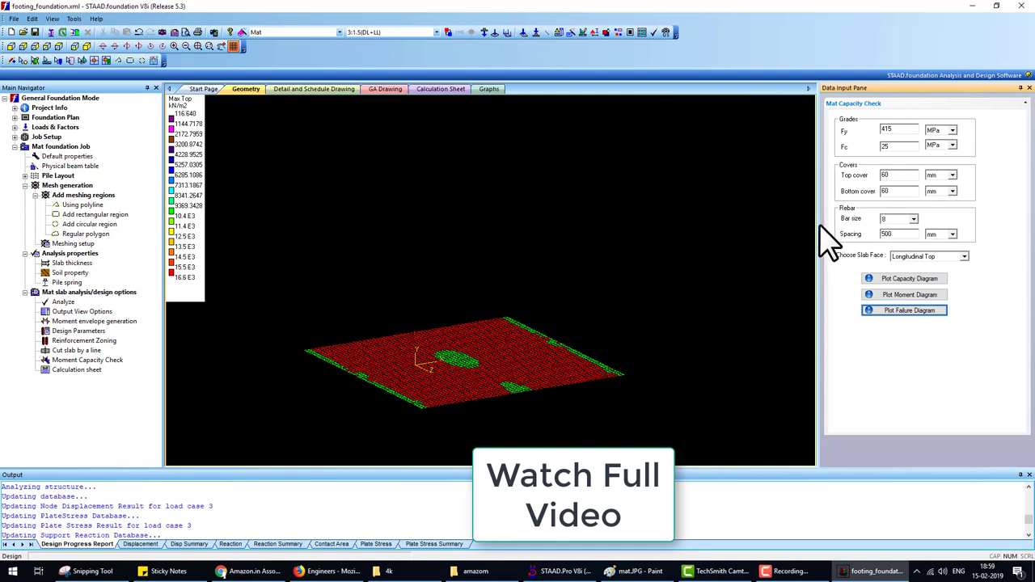
- Change the bar size to 20 and redraw the failure plot
click(913, 220)
click(893, 236)
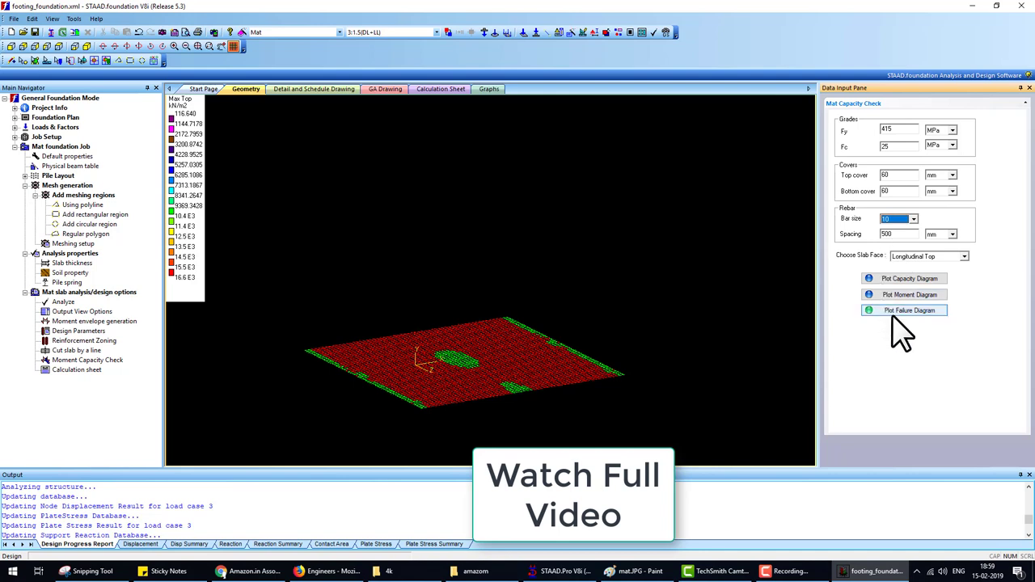
click(475, 370)
click(895, 219)
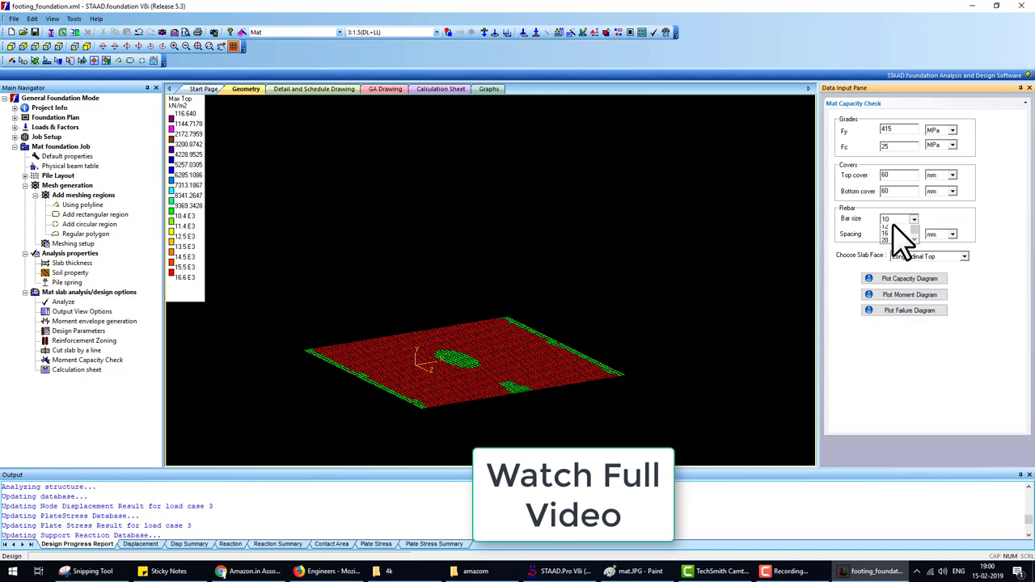
click(894, 268)
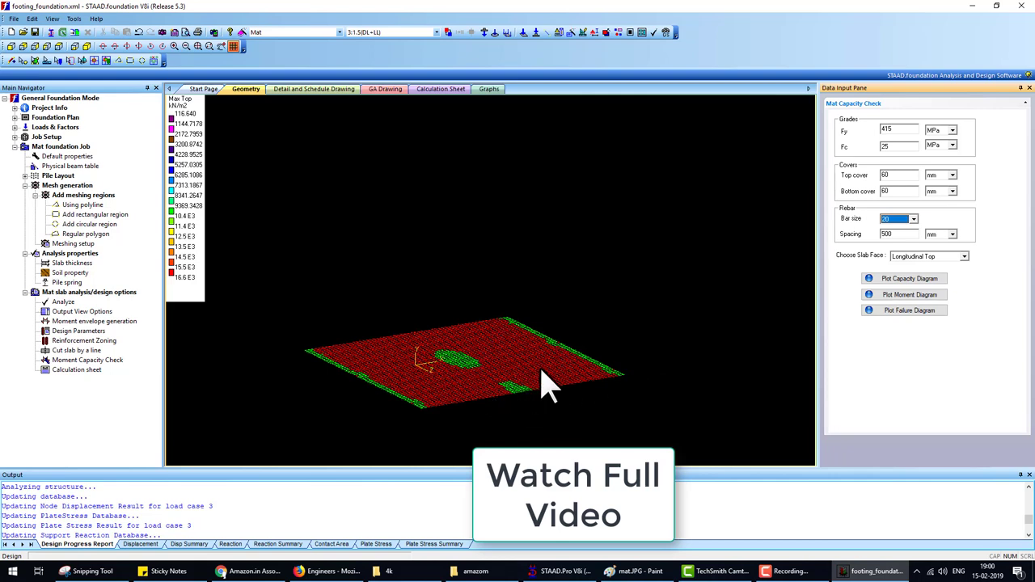
click(902, 311)
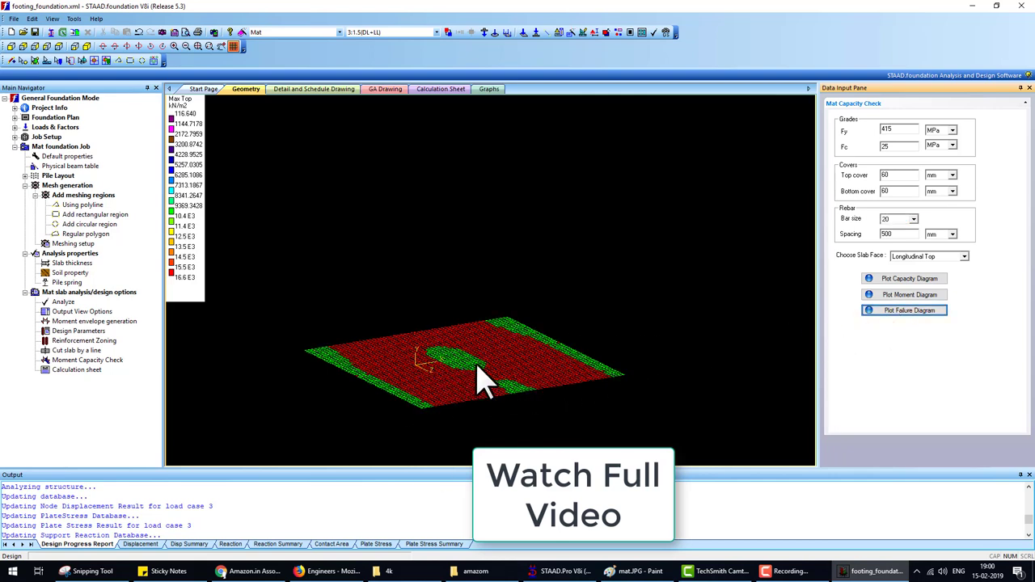
click(81, 371)
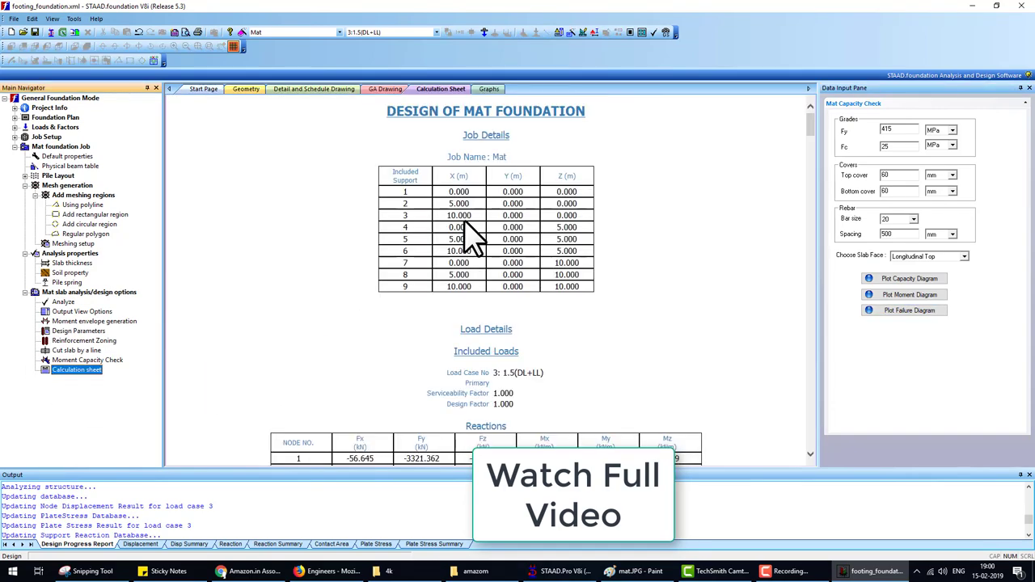
- Scroll through the mat calculation sheet's design output, then bring the engineers4civil.com blog forward
scroll(478, 282, down, 5)
scroll(492, 248, down, 5)
scroll(495, 291, down, 5)
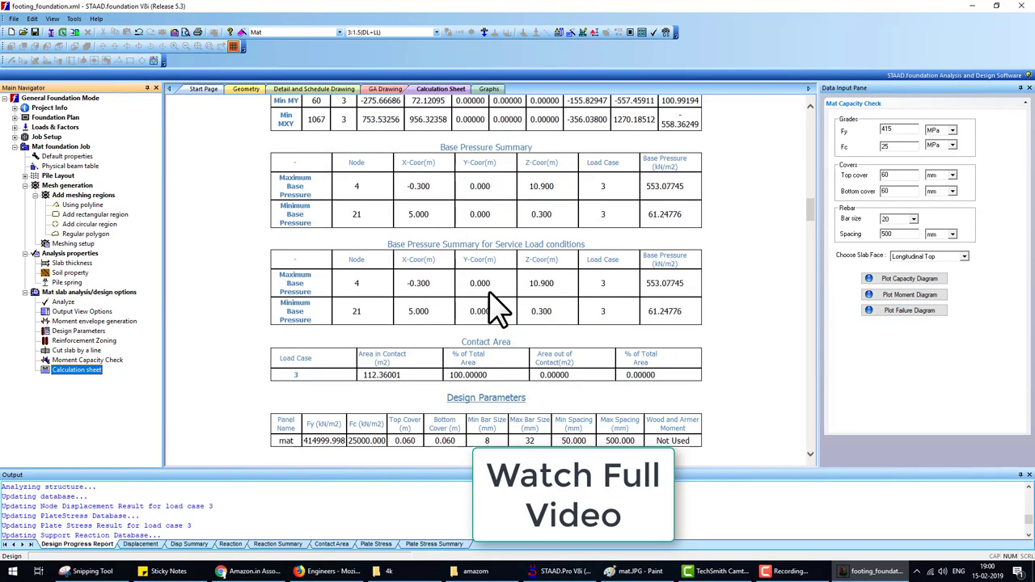
scroll(495, 310, down, 10)
scroll(489, 291, down, 5)
scroll(496, 275, up, 10)
scroll(509, 287, up, 6)
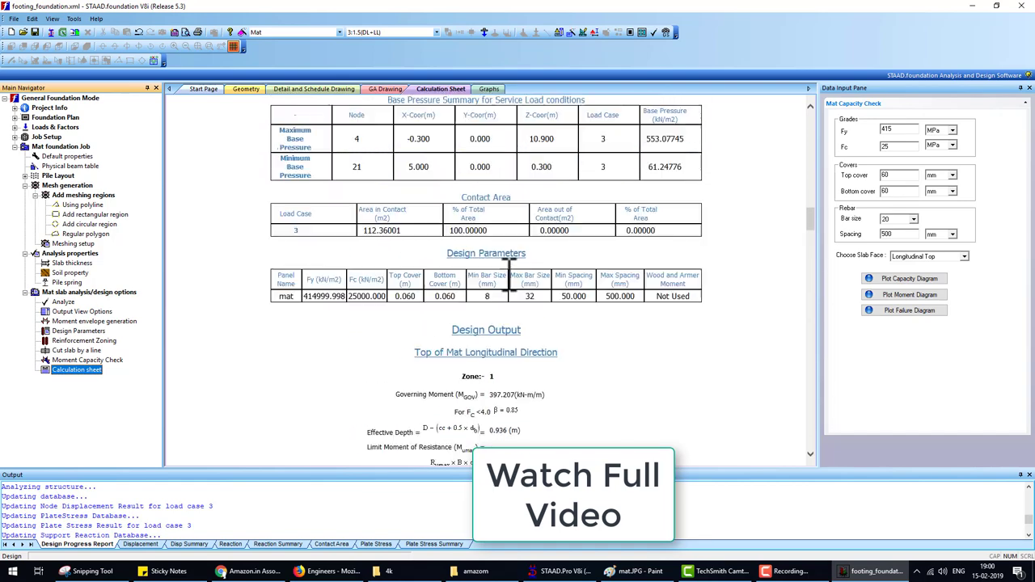
scroll(508, 279, up, 10)
scroll(502, 287, up, 5)
scroll(499, 289, up, 3)
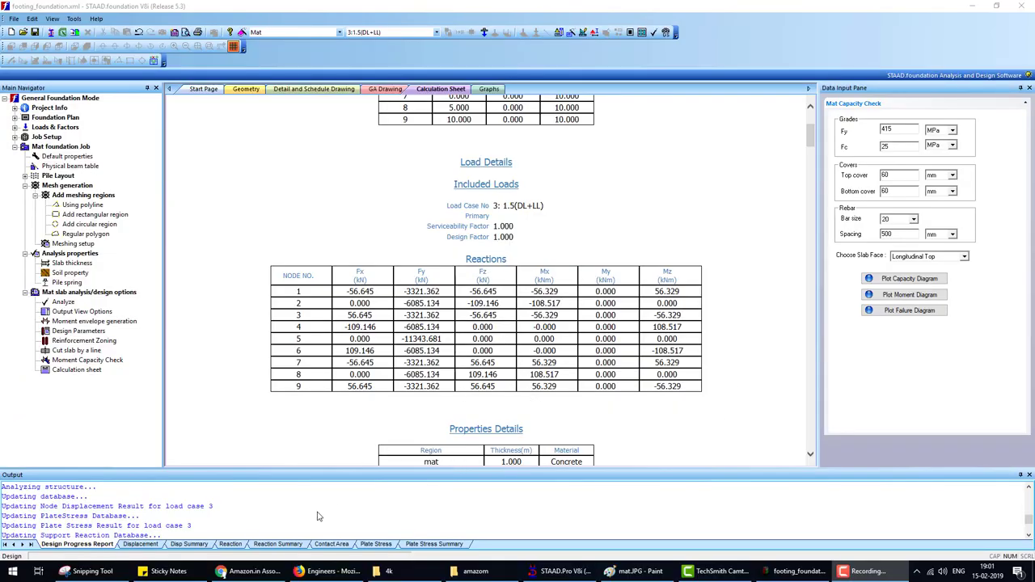
click(328, 571)
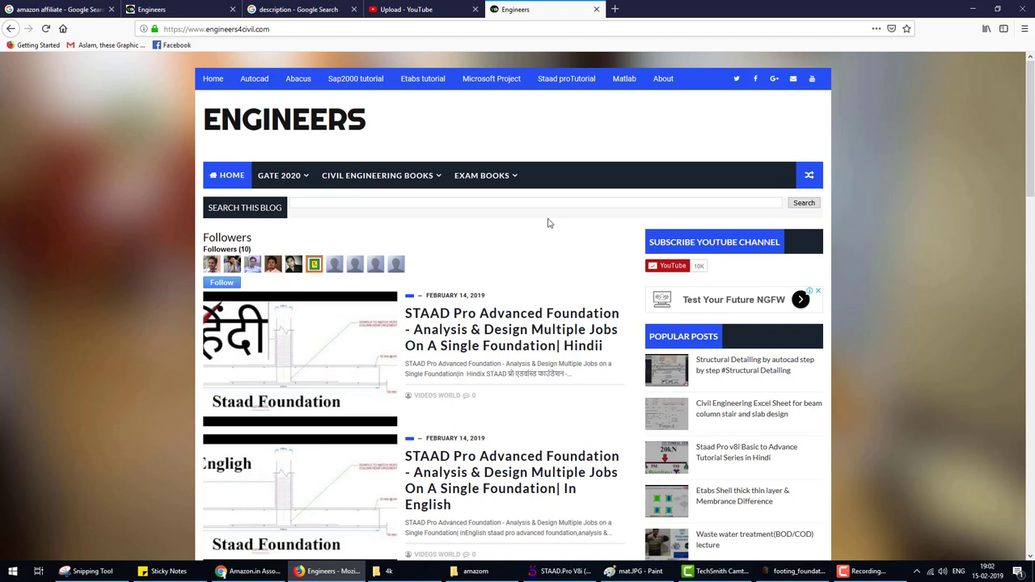
- Open the Sap2000 tutorial YouTube playlist from the engineers4civil.com top menu
scroll(499, 302, down, 3)
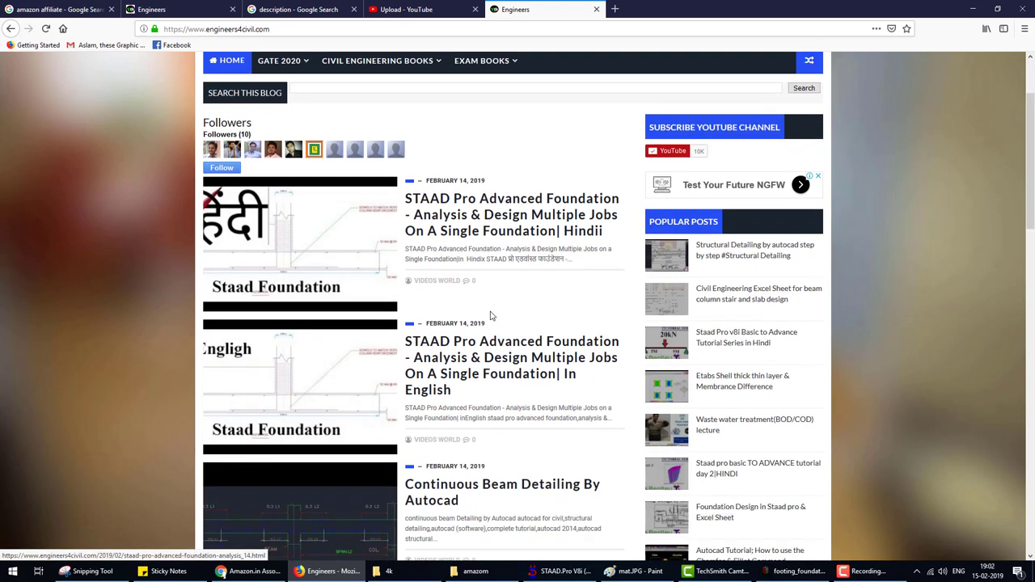
scroll(490, 317, down, 1)
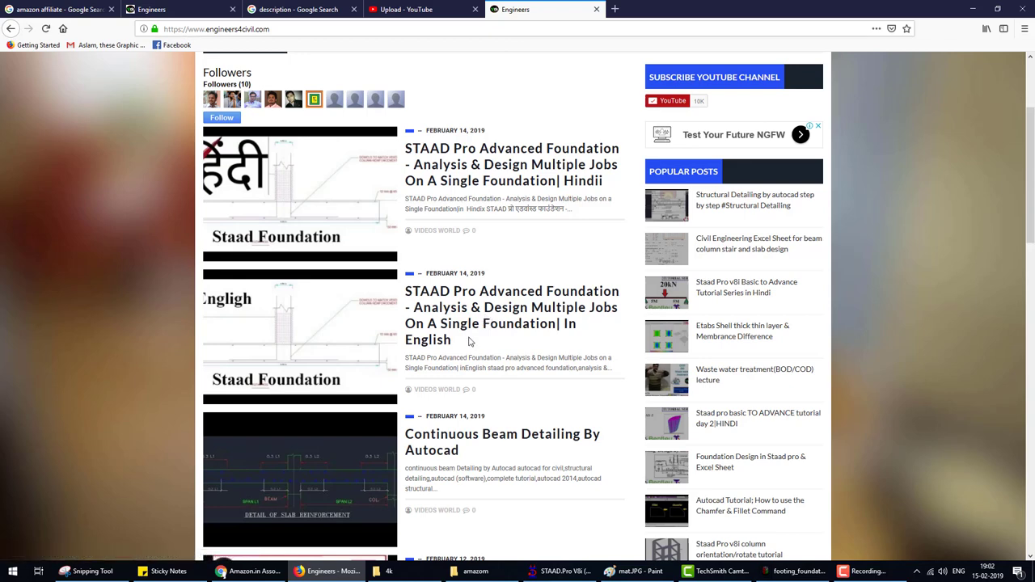
scroll(470, 341, up, 3)
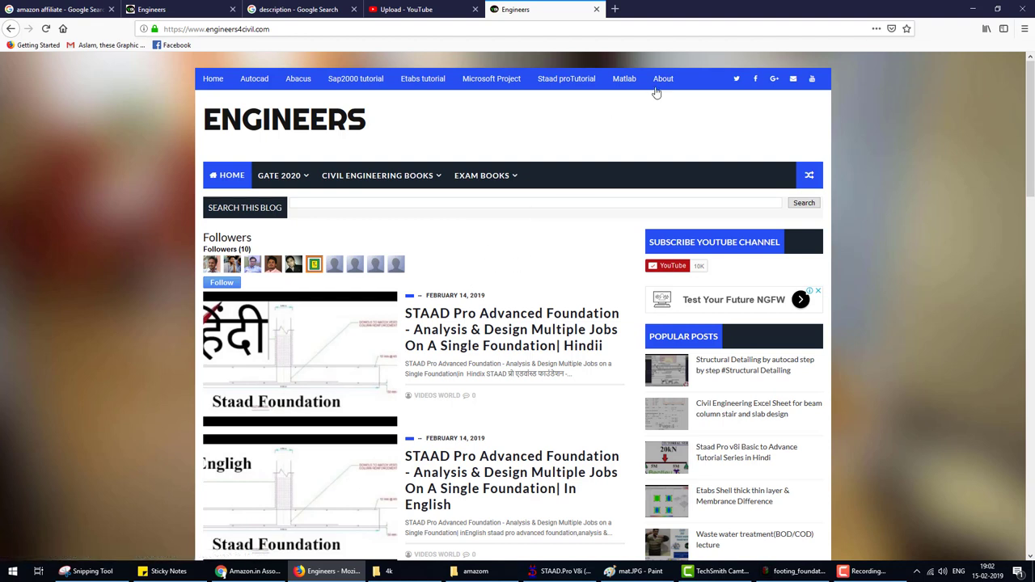
click(356, 79)
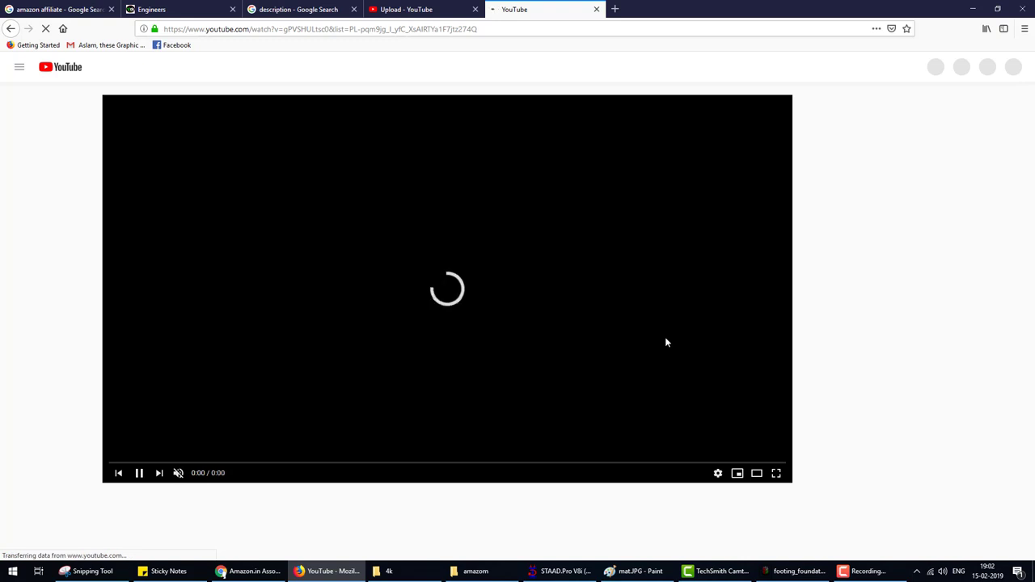
- Return to the engineers4civil.com blog, visit its About/Facebook page, and come back
click(10, 28)
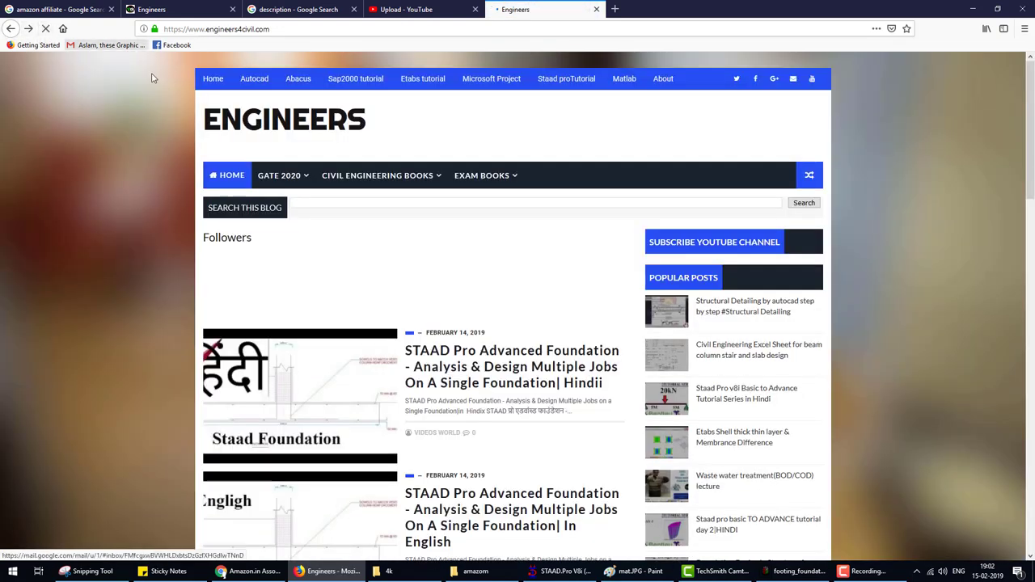
click(663, 81)
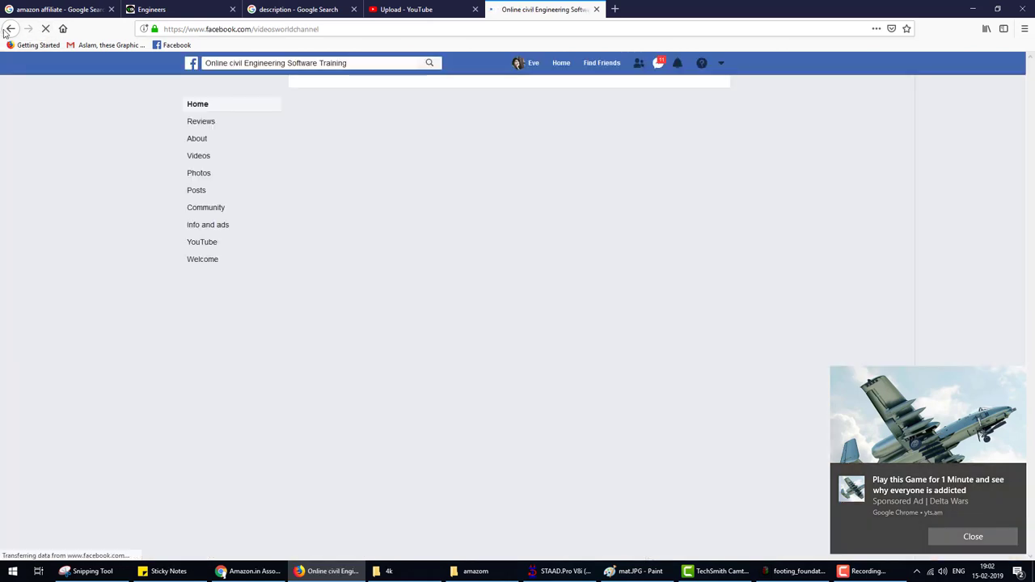
click(10, 29)
mouse_move(381, 176)
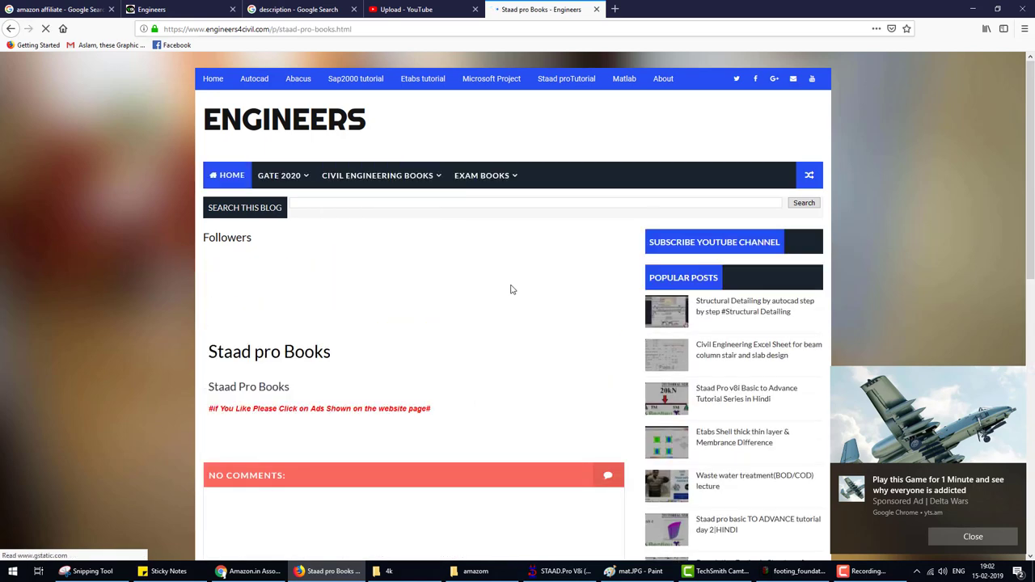
scroll(477, 263, down, 3)
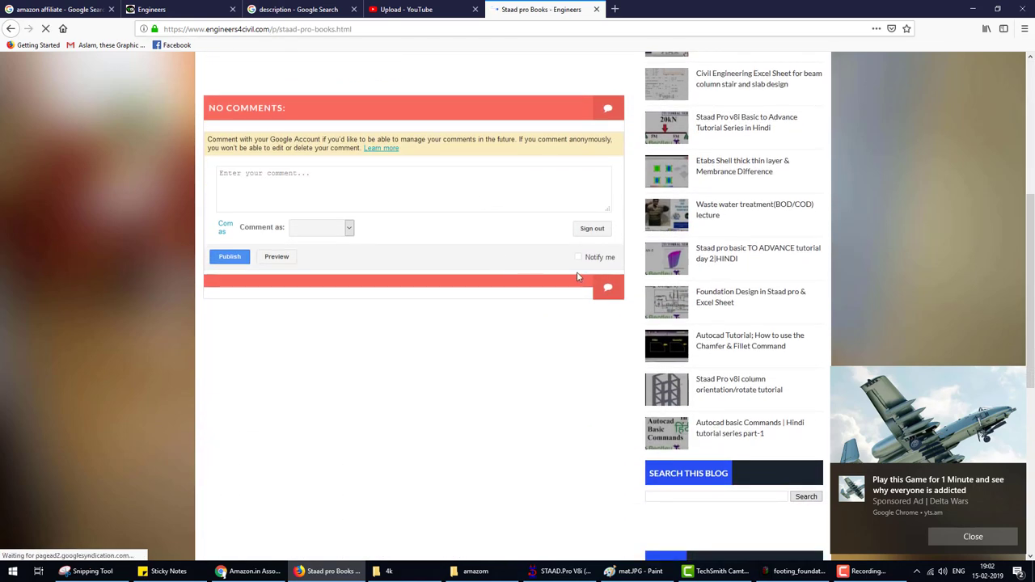
scroll(548, 299, up, 2)
scroll(546, 298, up, 2)
scroll(547, 297, up, 1)
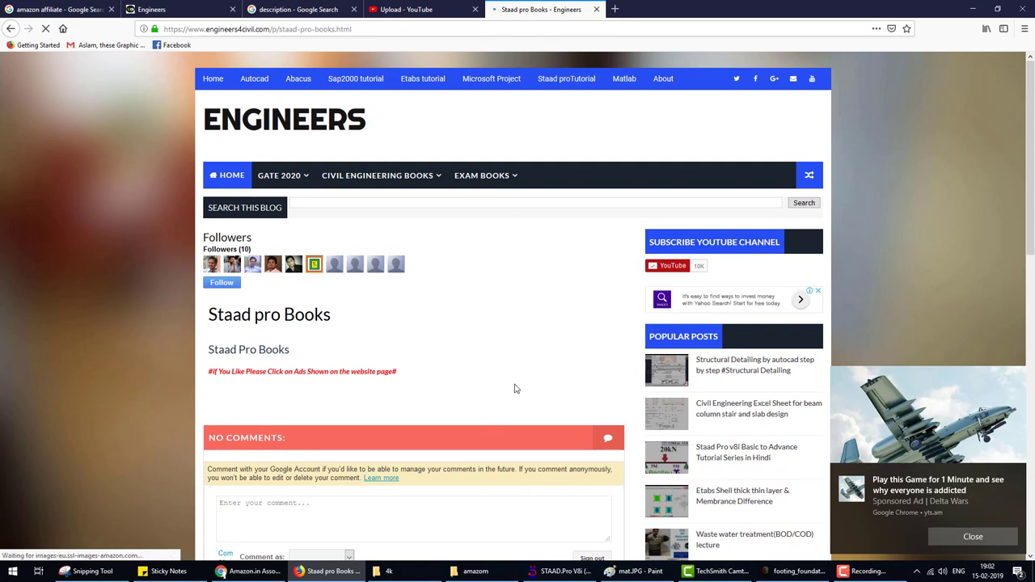
scroll(485, 364, down, 3)
scroll(496, 344, down, 2)
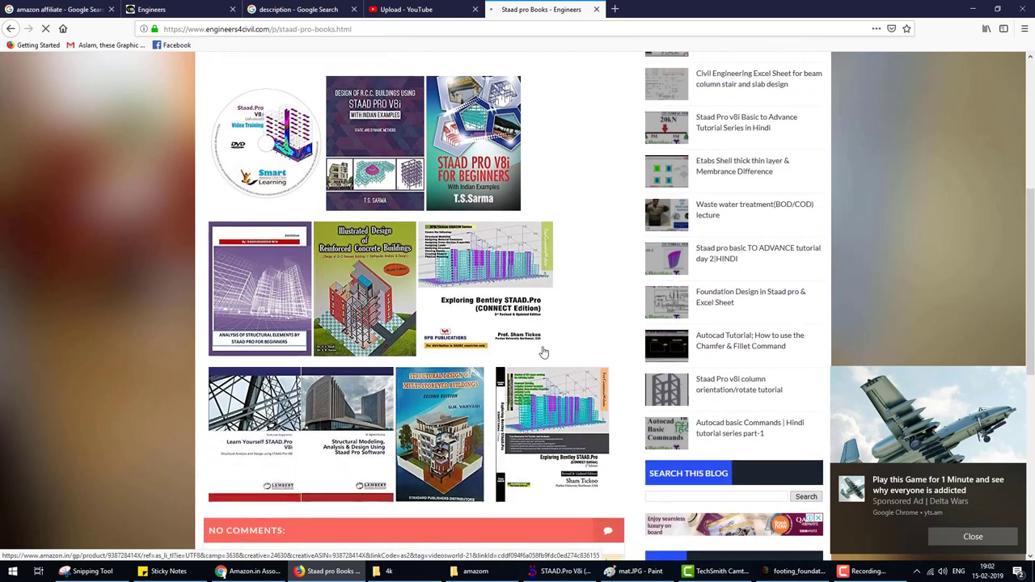
click(495, 254)
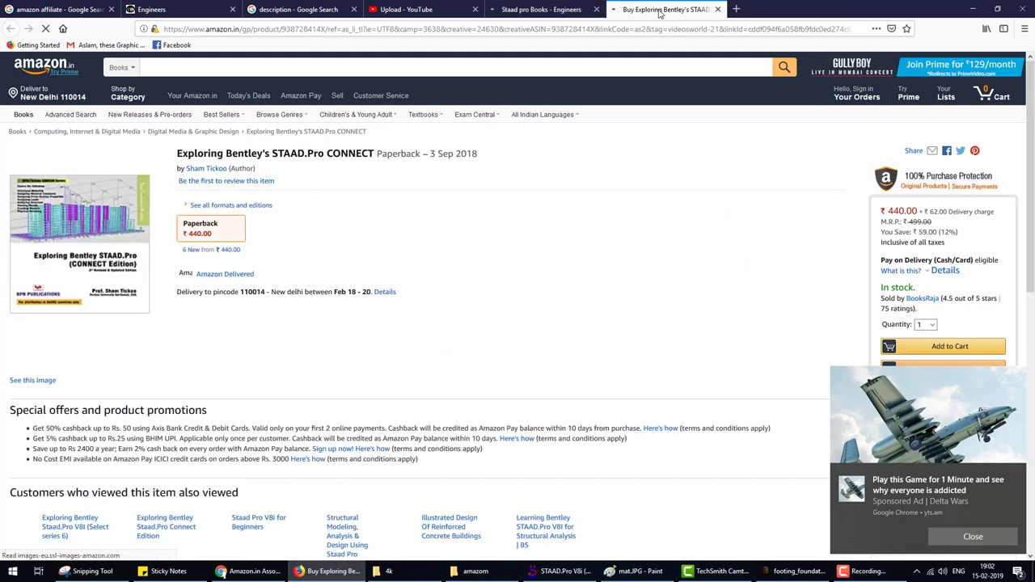
key(ctrl+w)
scroll(508, 414, up, 3)
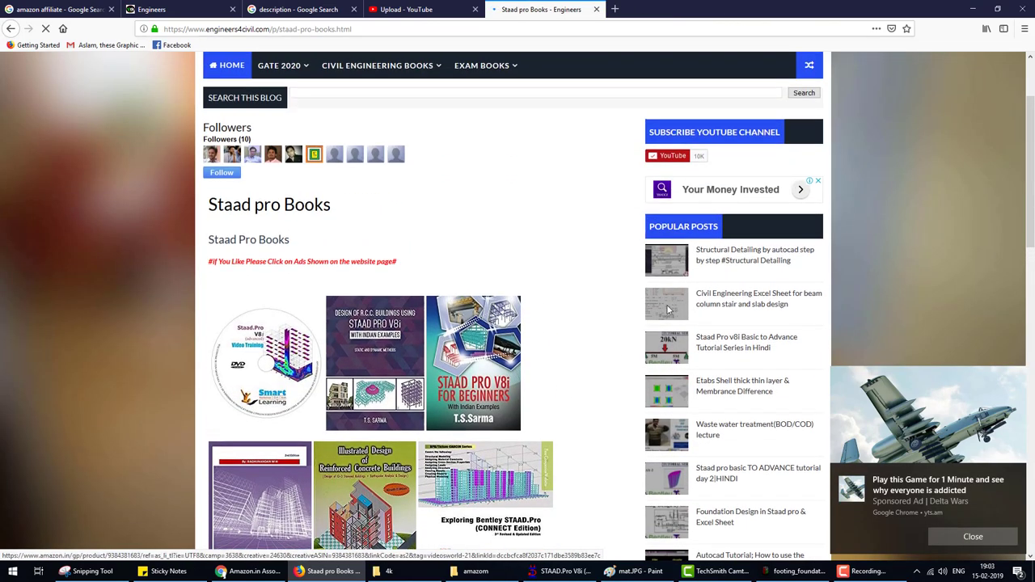
scroll(607, 476, up, 2)
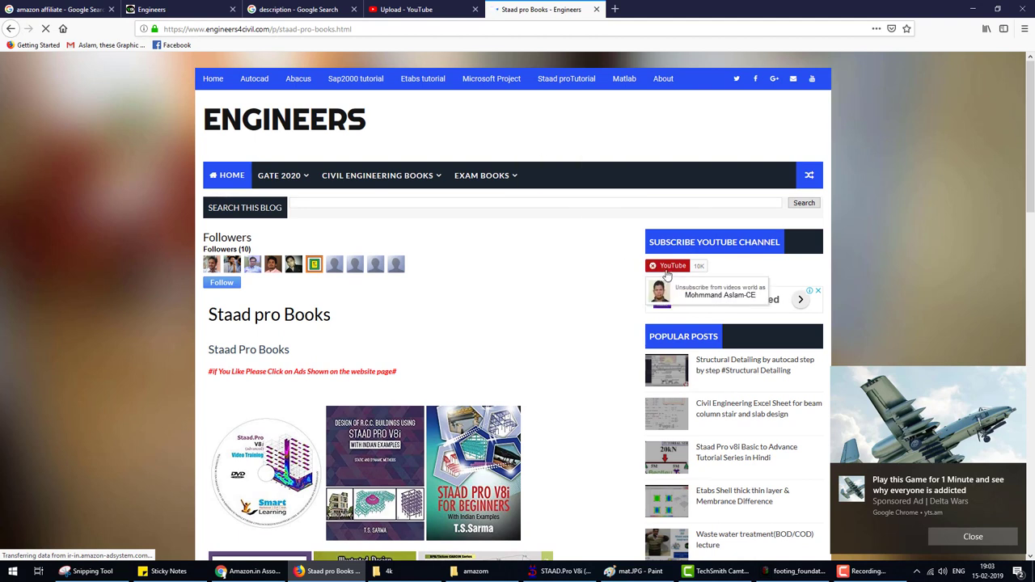
click(665, 270)
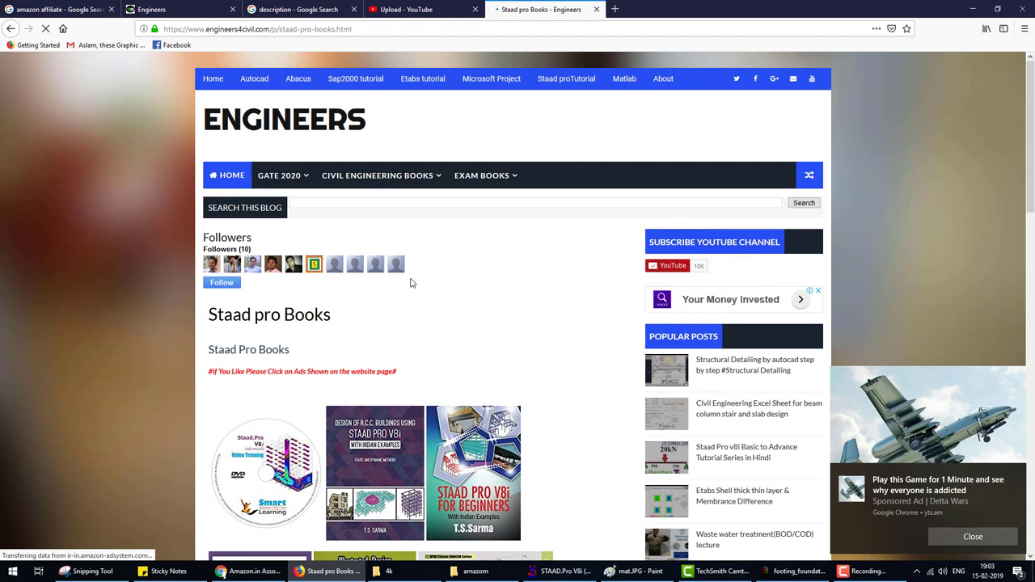